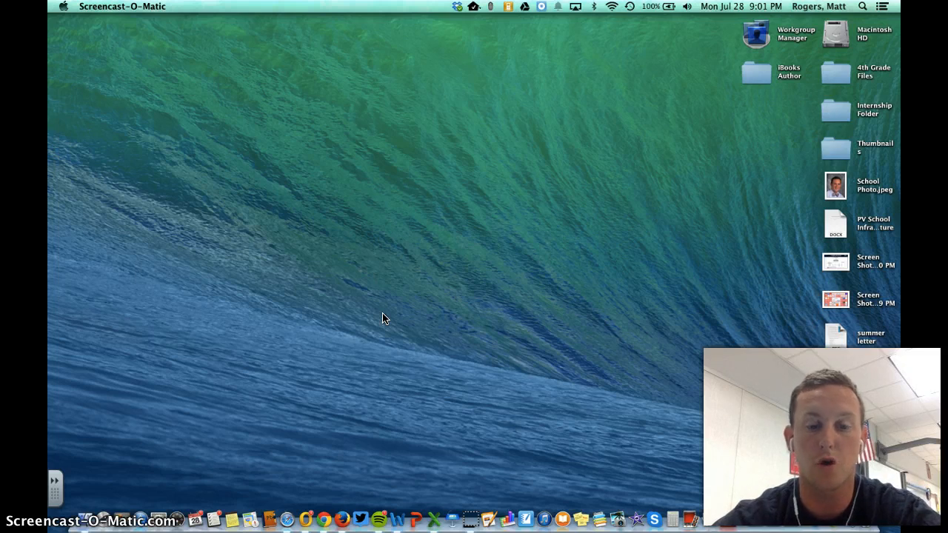
Step: Switch to Safari, show the Symbaloo control panel and view the Class Example webmix's settings
{"action": "left_click", "coordinate": [288, 519]}
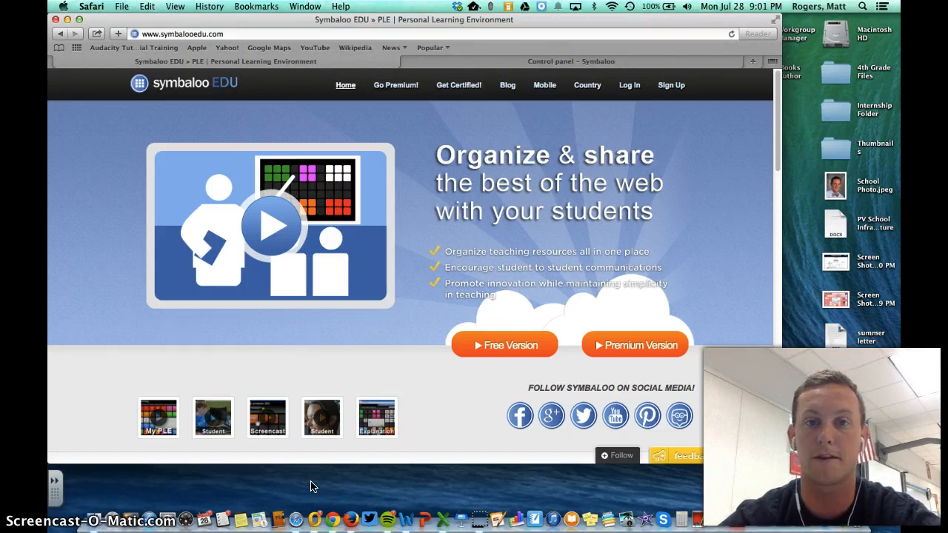
{"action": "left_click", "coordinate": [612, 65]}
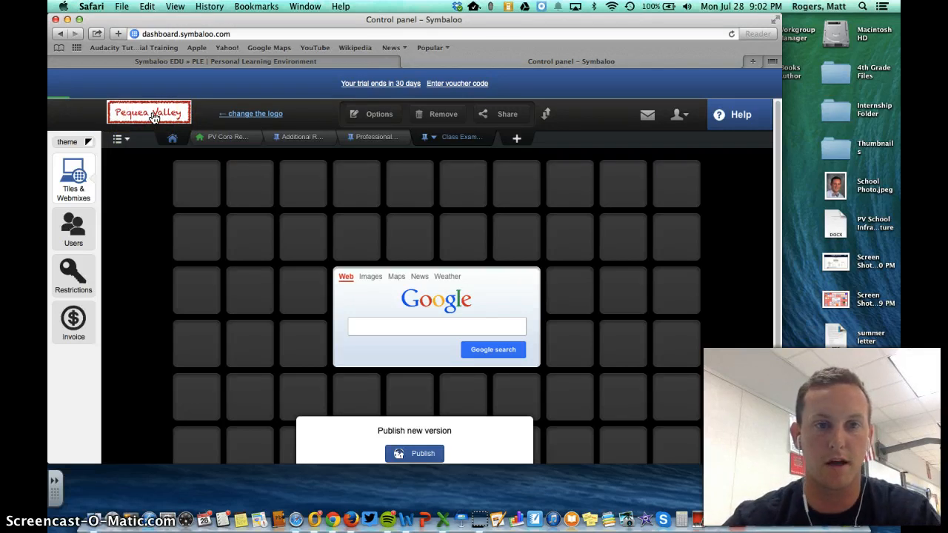
{"action": "left_click", "coordinate": [372, 115]}
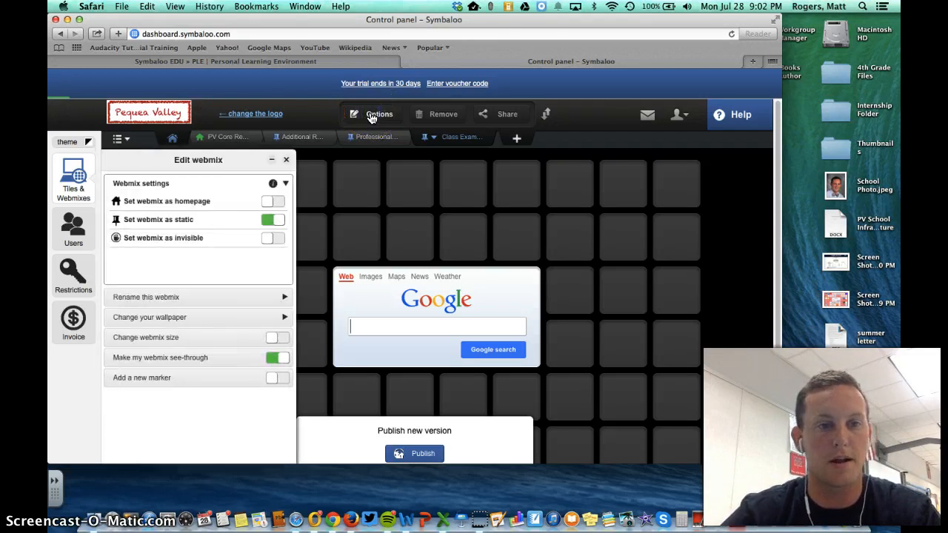
{"action": "left_click", "coordinate": [371, 116]}
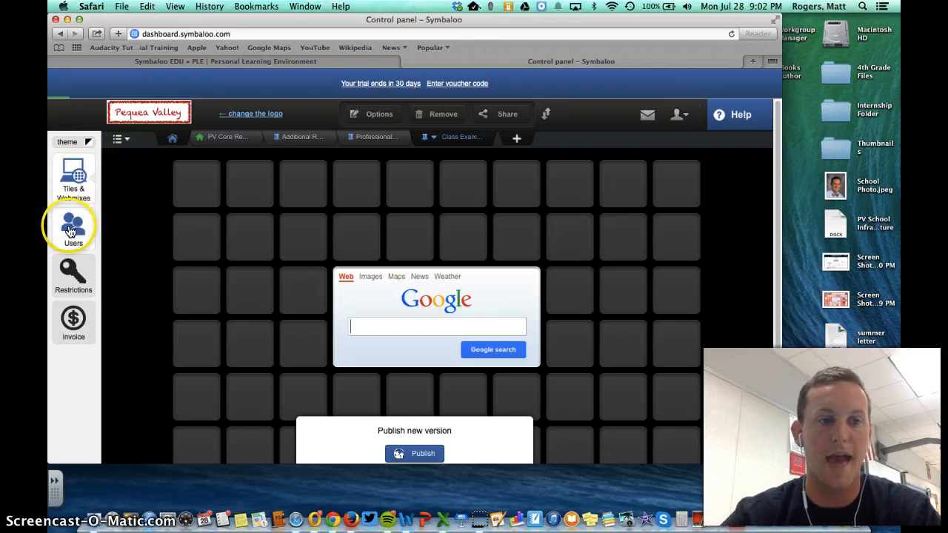
{"action": "left_click", "coordinate": [70, 320]}
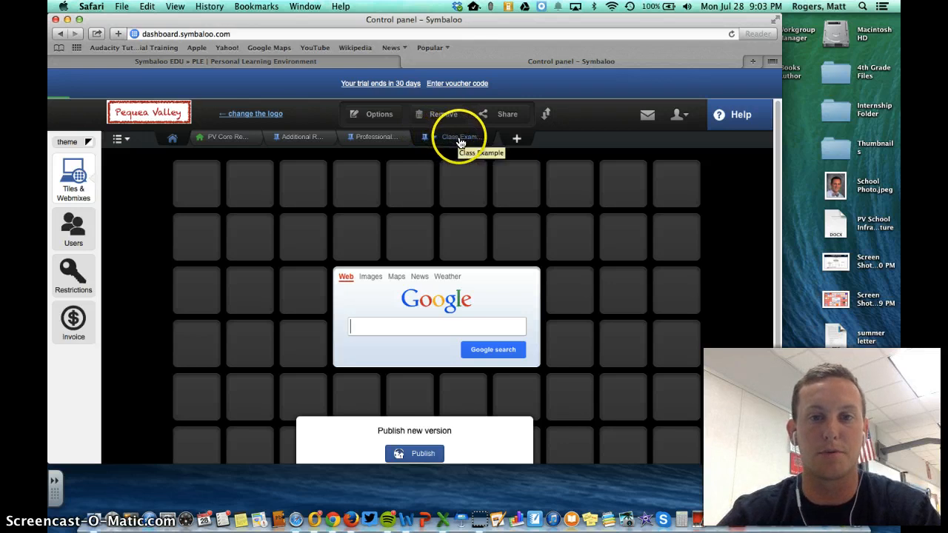
{"action": "scroll", "coordinate": [458, 142], "scroll_direction": "down", "scroll_amount": 1}
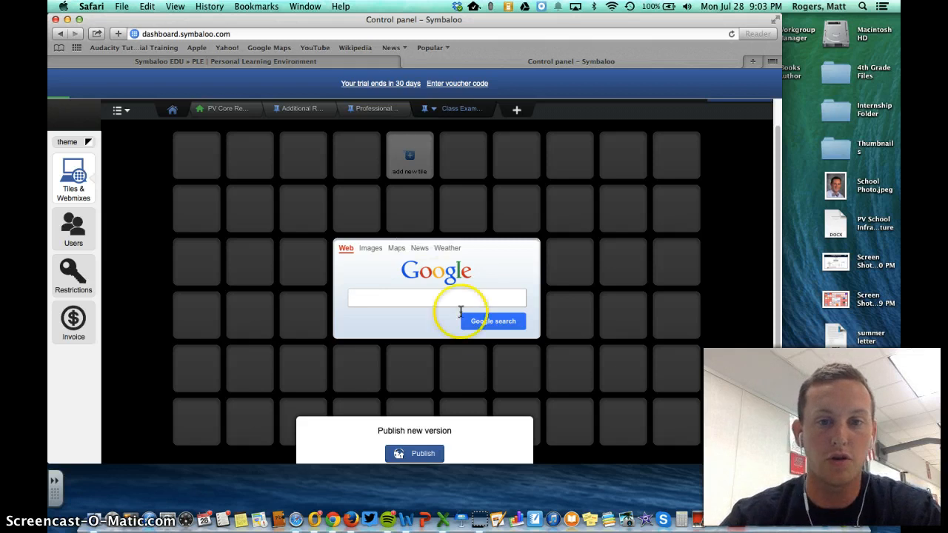
{"action": "left_click", "coordinate": [413, 274]}
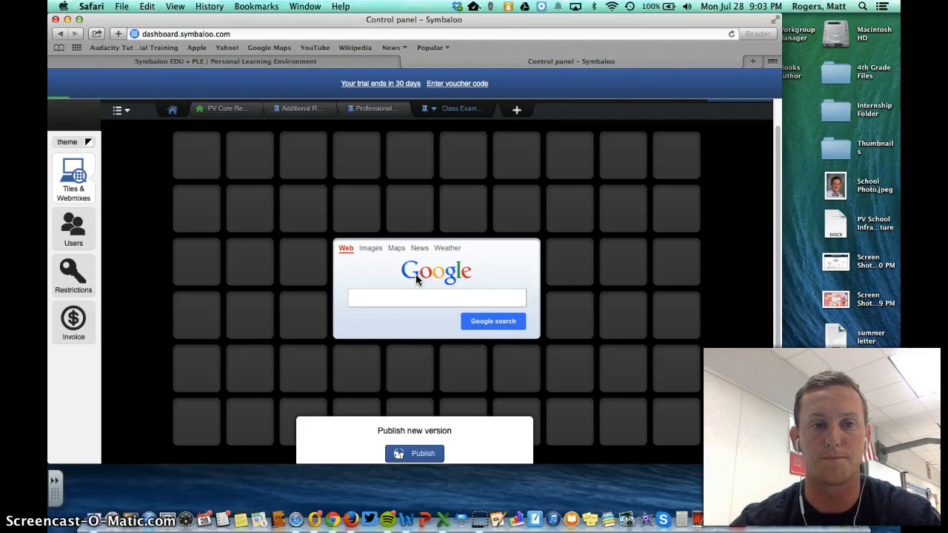
{"action": "left_click", "coordinate": [364, 289]}
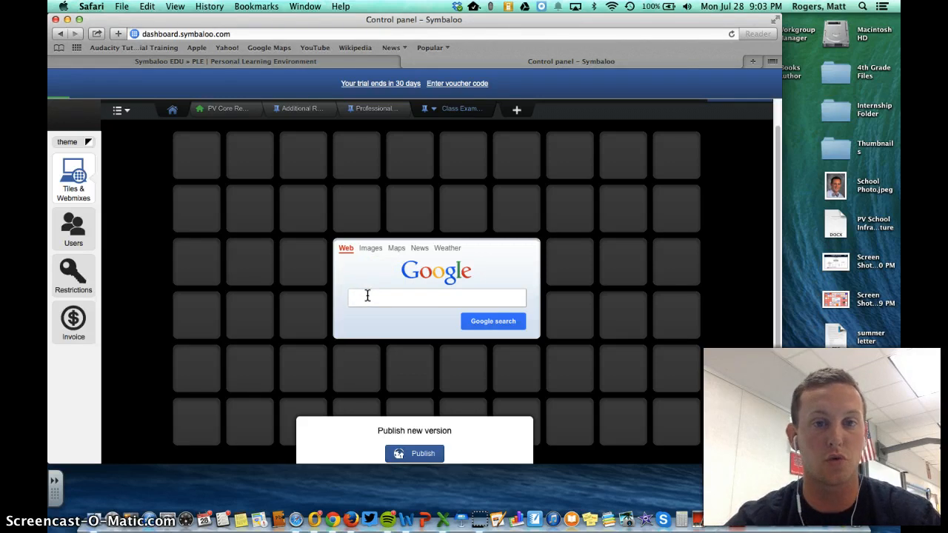
{"action": "scroll", "coordinate": [367, 296], "scroll_direction": "up", "scroll_amount": 1}
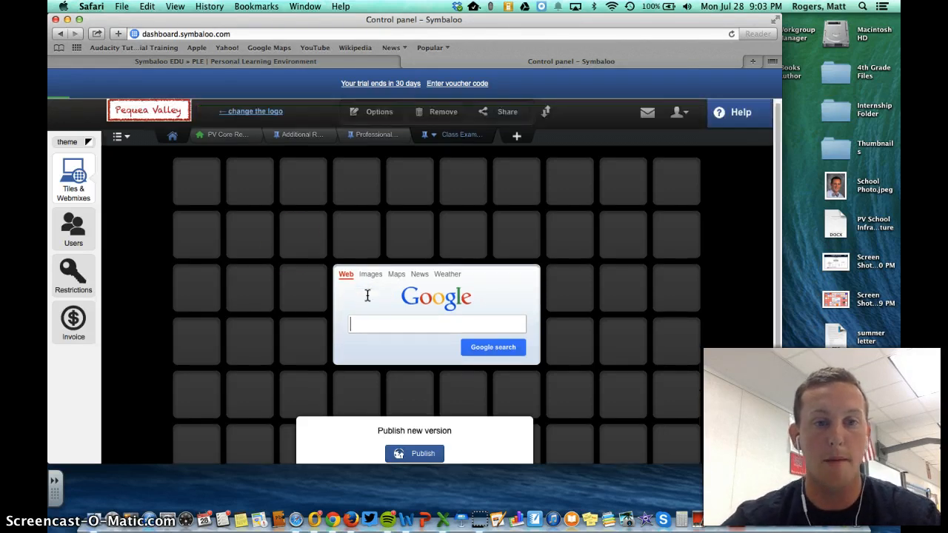
{"action": "left_click", "coordinate": [202, 184]}
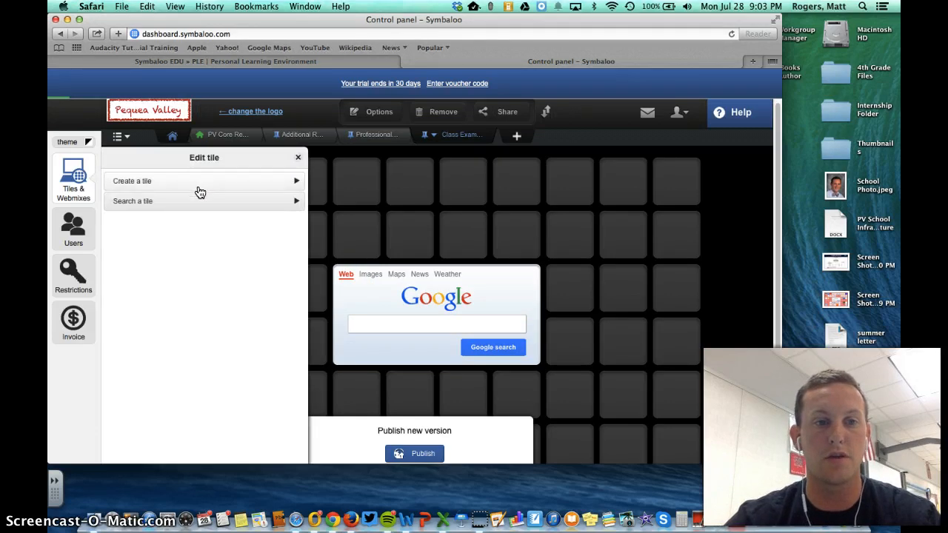
{"action": "left_click", "coordinate": [201, 203]}
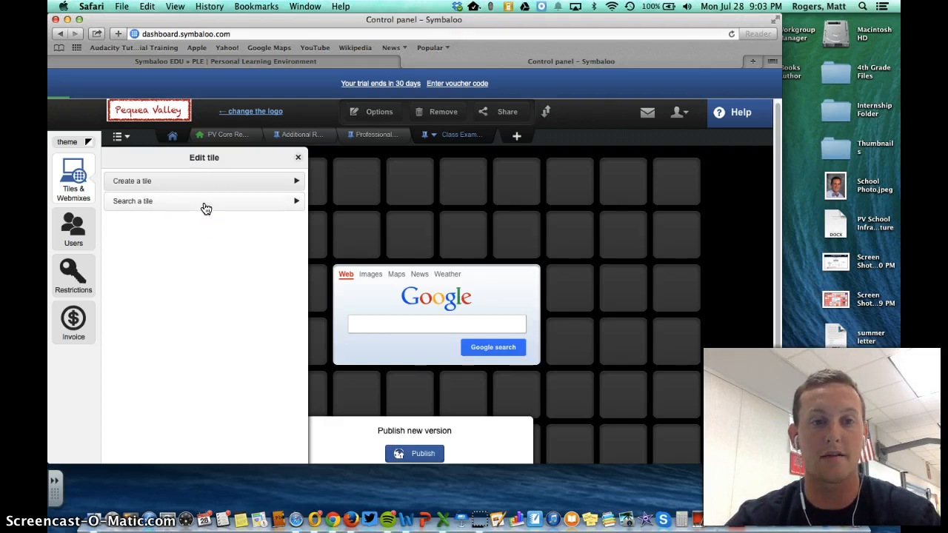
{"action": "left_click", "coordinate": [204, 185]}
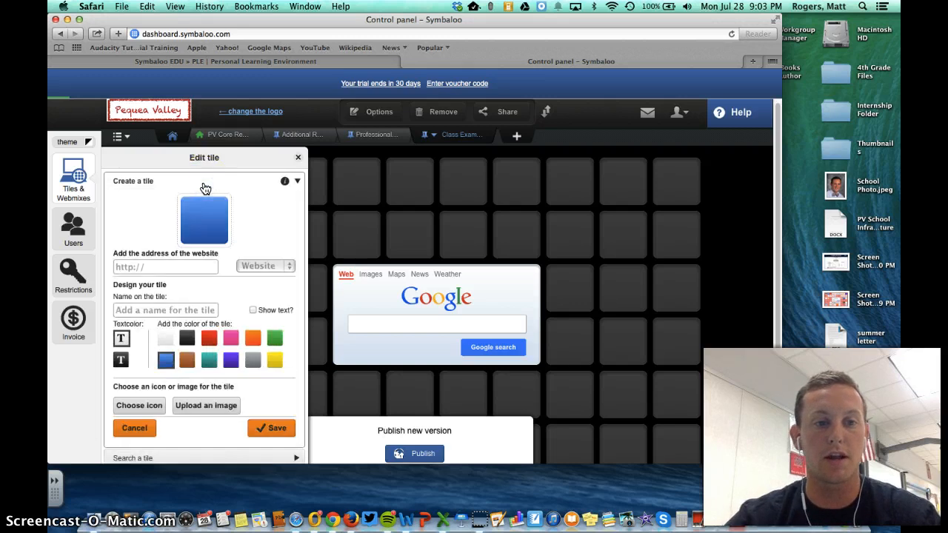
{"action": "left_click", "coordinate": [174, 265]}
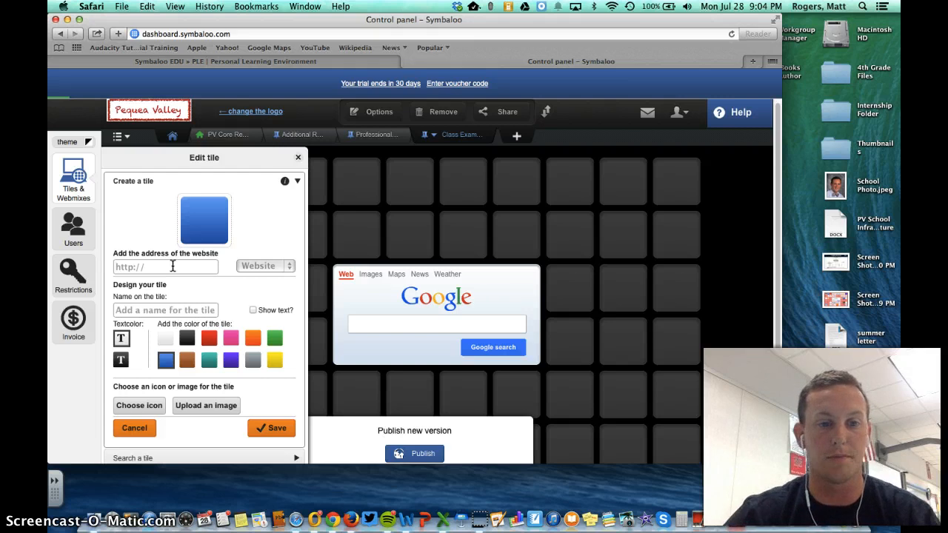
{"action": "type", "text": "www.kidbiz"}
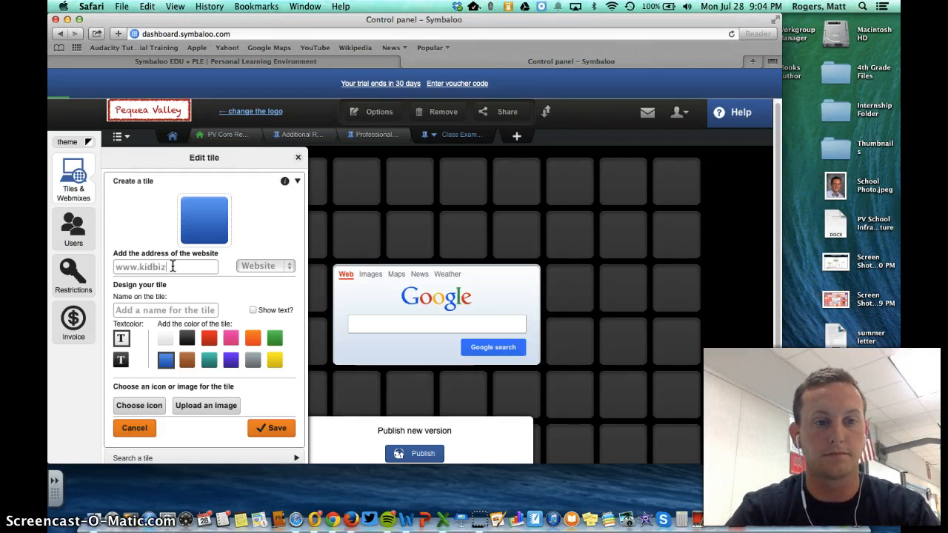
{"action": "type", "text": "3600.com"}
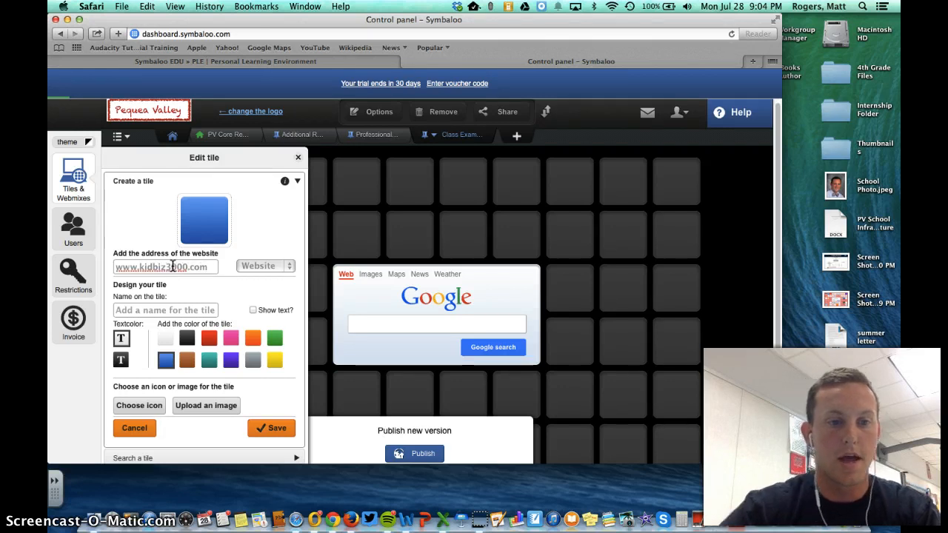
{"action": "left_click", "coordinate": [274, 222]}
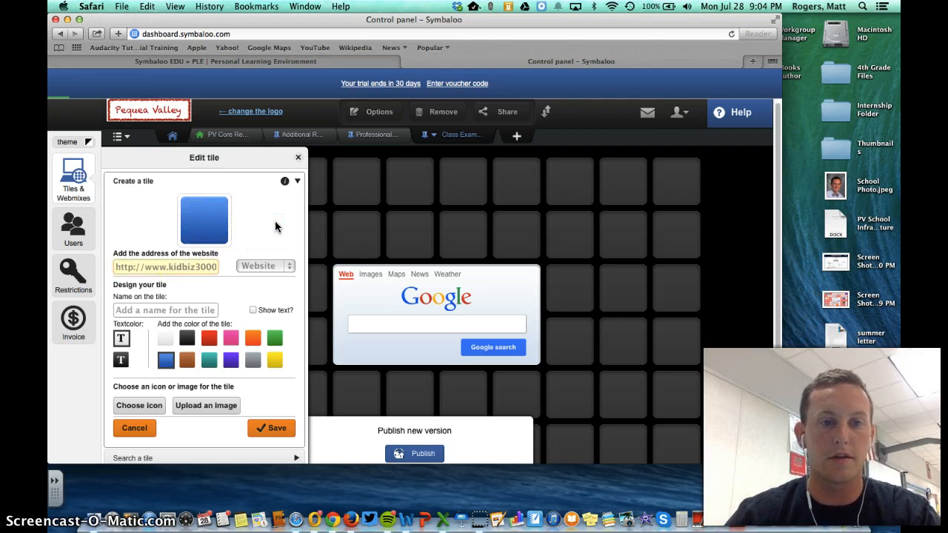
{"action": "left_click", "coordinate": [212, 287]}
{"action": "left_click", "coordinate": [208, 200]}
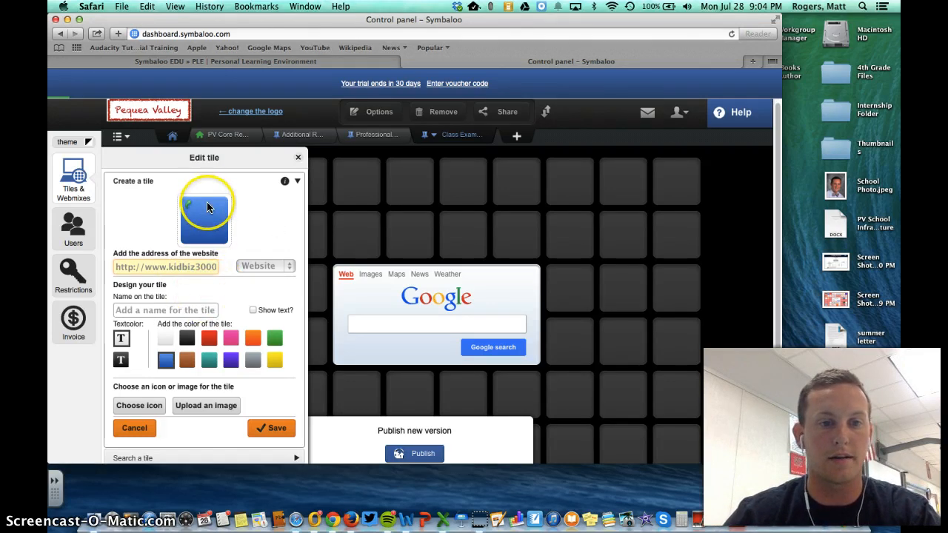
Step: Name the tile Kidbiz3000, show its text on the tile and keep its link type as Website
{"action": "left_click", "coordinate": [169, 310]}
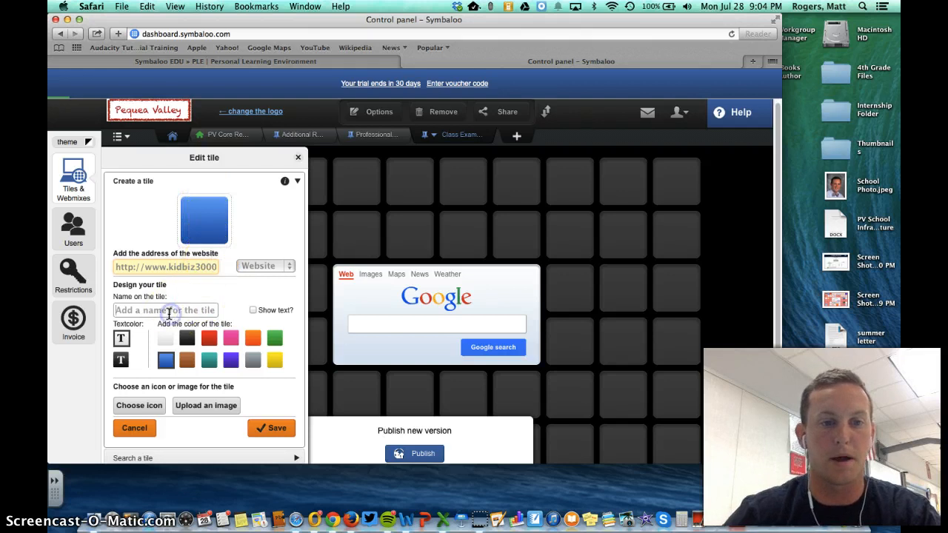
{"action": "type", "text": "Ki"}
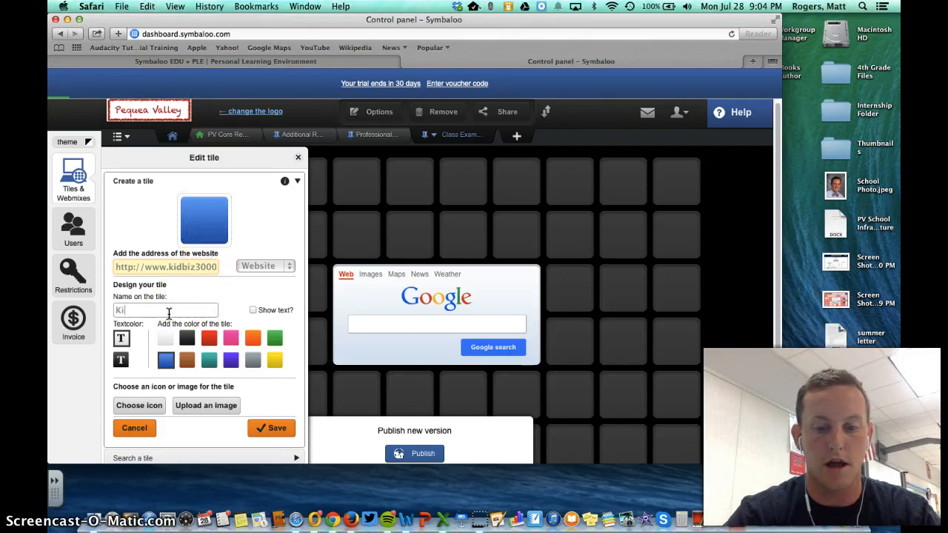
{"action": "type", "text": "db"}
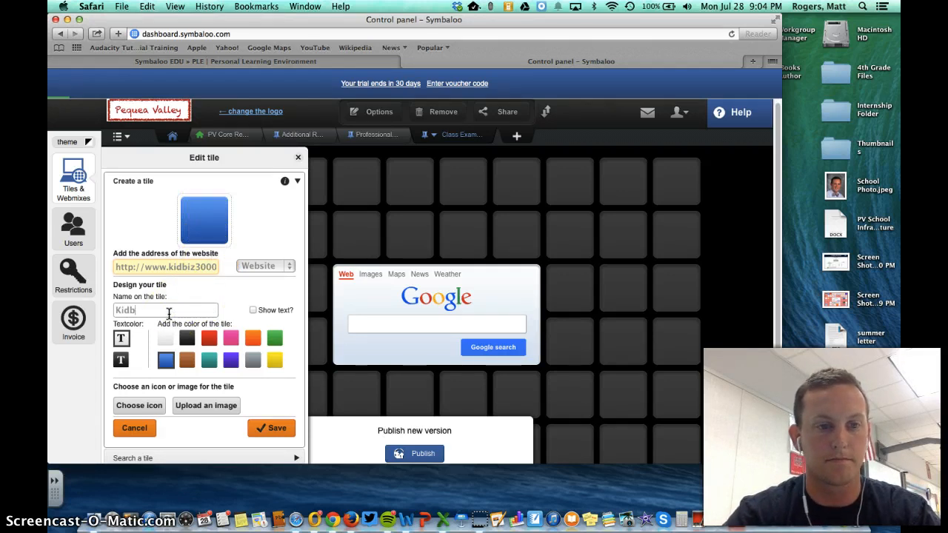
{"action": "type", "text": "iz3000"}
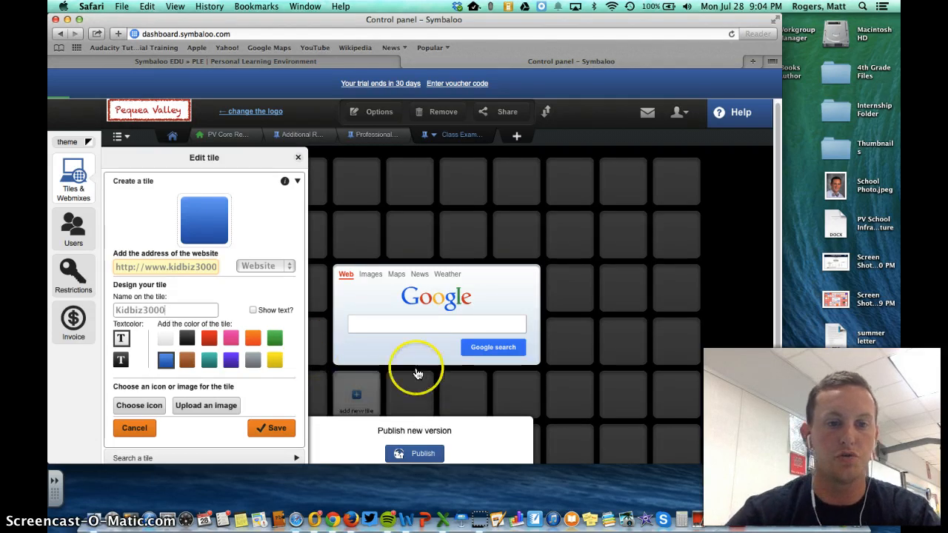
{"action": "left_click", "coordinate": [275, 310]}
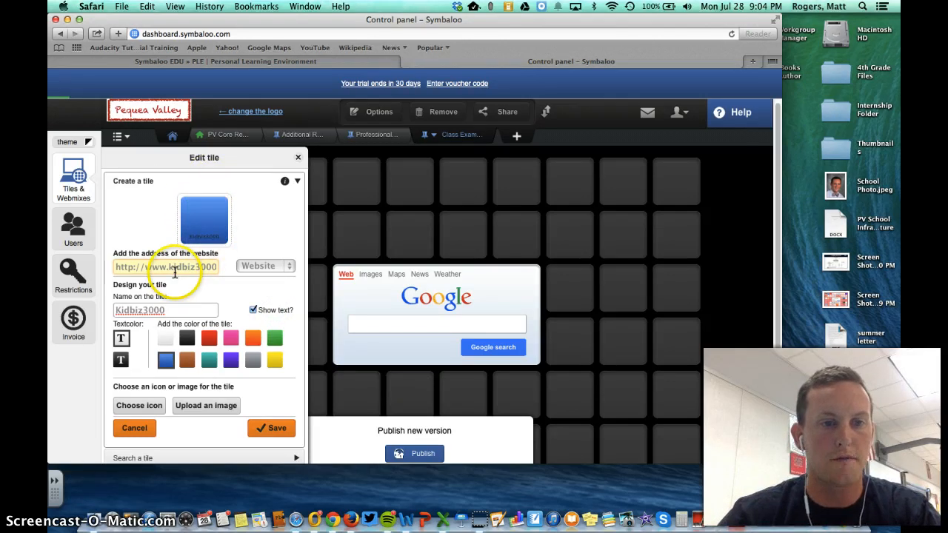
{"action": "left_click", "coordinate": [251, 266]}
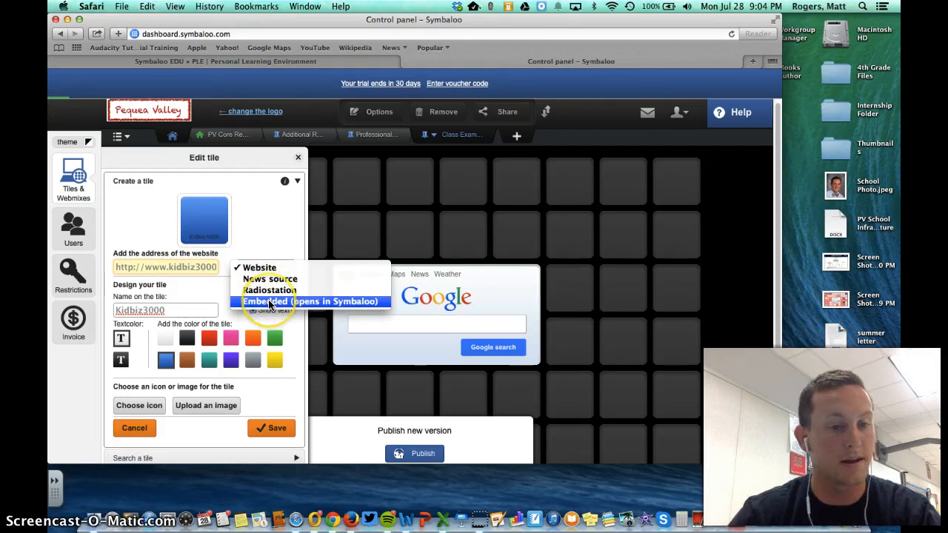
{"action": "left_click", "coordinate": [258, 267]}
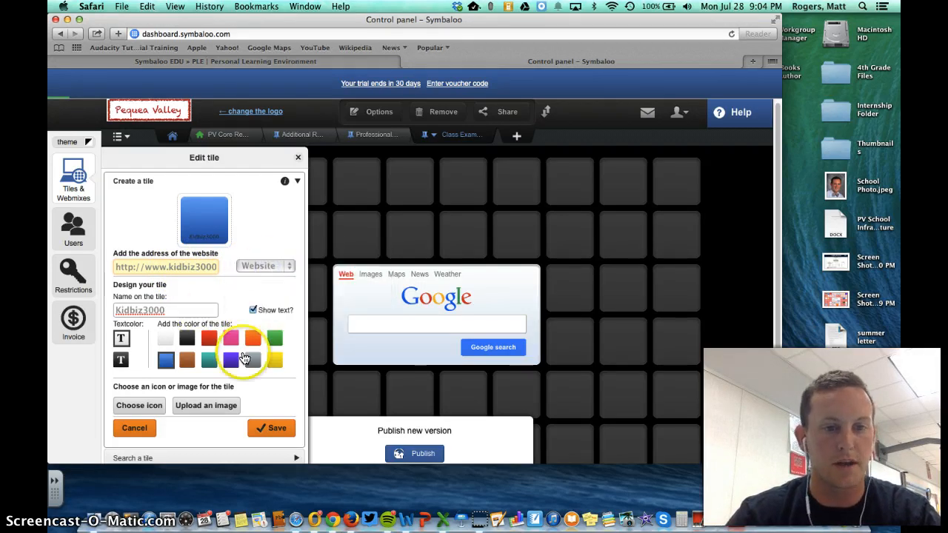
Step: Try teal, red, pink, purple and brown as the Kidbiz3000 tile's background colour
{"action": "left_click", "coordinate": [209, 359]}
{"action": "left_click", "coordinate": [210, 339]}
{"action": "left_click", "coordinate": [230, 341]}
{"action": "left_click", "coordinate": [231, 360]}
{"action": "left_click", "coordinate": [186, 360]}
Step: Give the Kidbiz3000 tile white text and a red background, and save the tile
{"action": "left_click", "coordinate": [131, 333]}
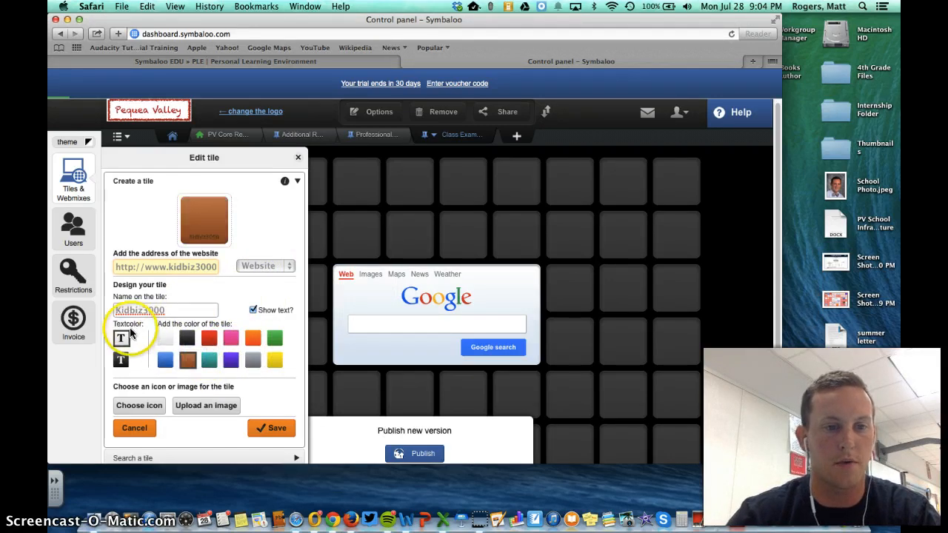
{"action": "left_click", "coordinate": [121, 358]}
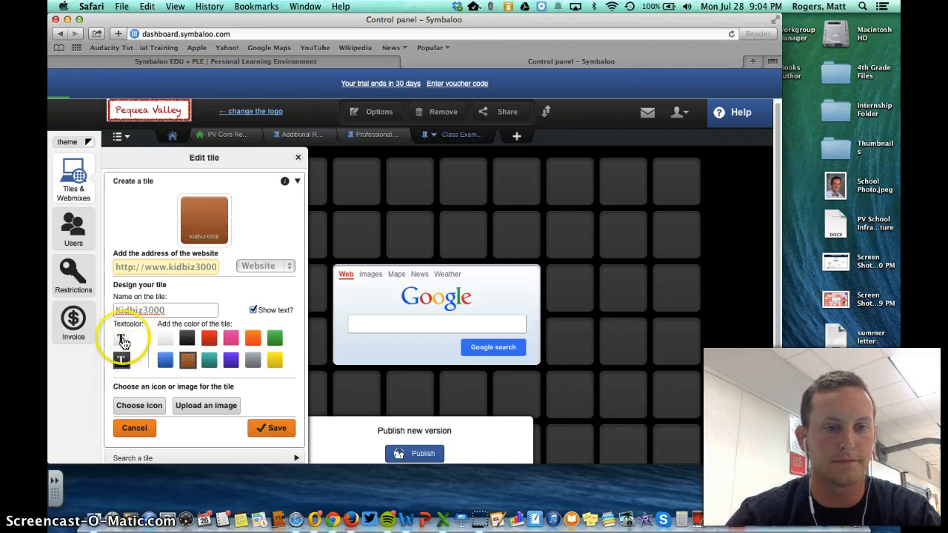
{"action": "scroll", "coordinate": [187, 385], "scroll_direction": "down", "scroll_amount": 1}
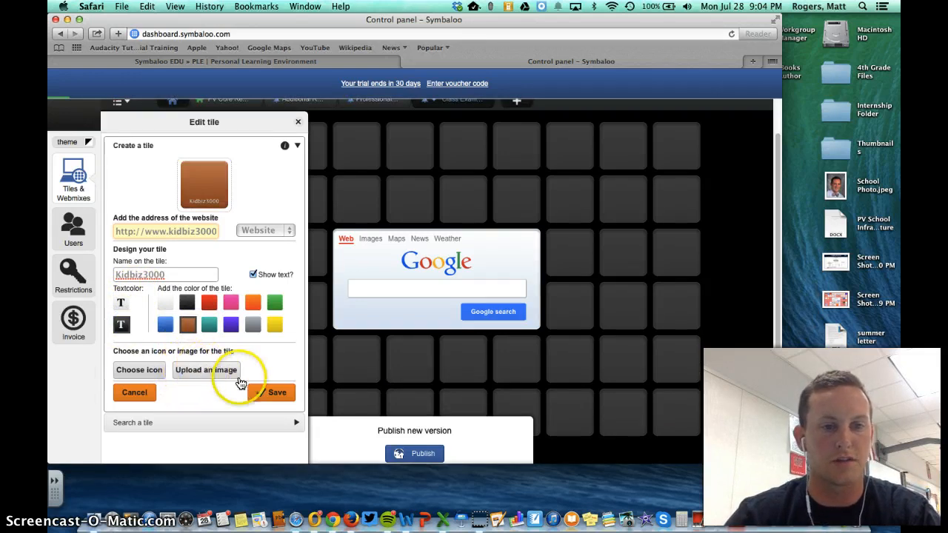
{"action": "scroll", "coordinate": [210, 348], "scroll_direction": "up", "scroll_amount": 1}
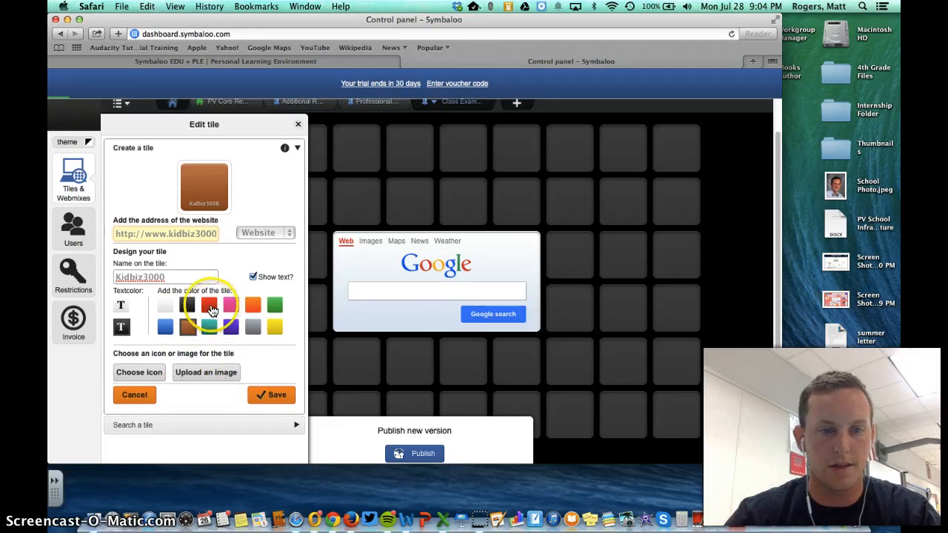
{"action": "left_click", "coordinate": [209, 305]}
{"action": "left_click", "coordinate": [257, 394]}
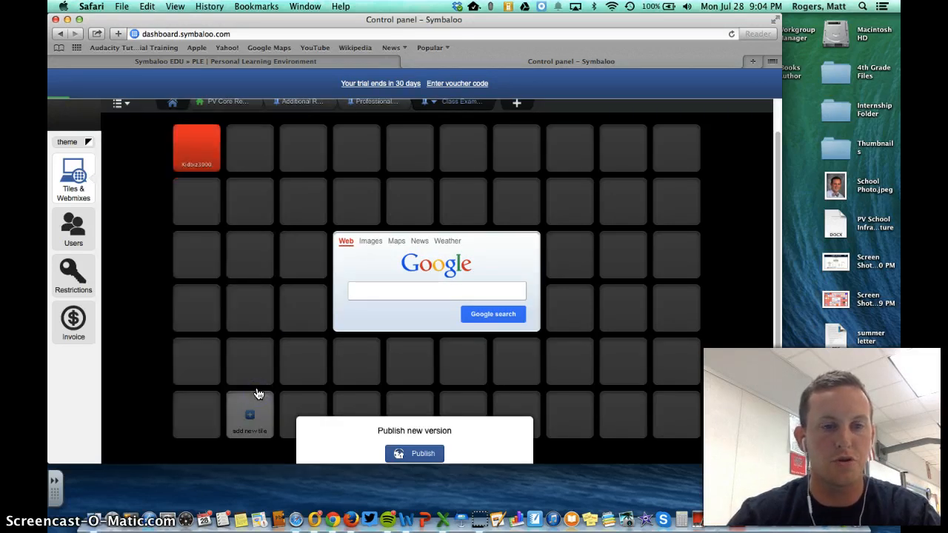
Step: Open the website behind the Kidbiz3000 tile to test its link and return to the Symbaloo control panel
{"action": "left_click", "coordinate": [210, 150]}
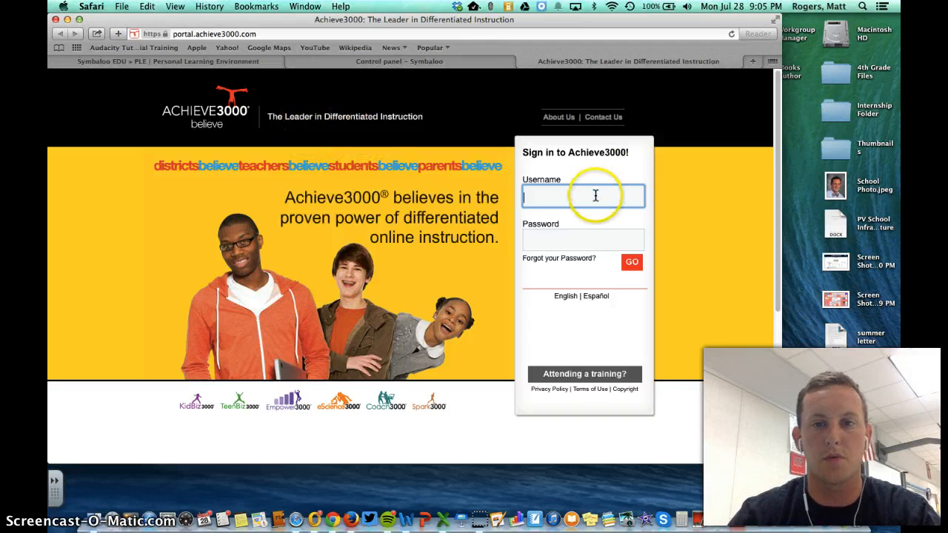
{"action": "left_click", "coordinate": [418, 61]}
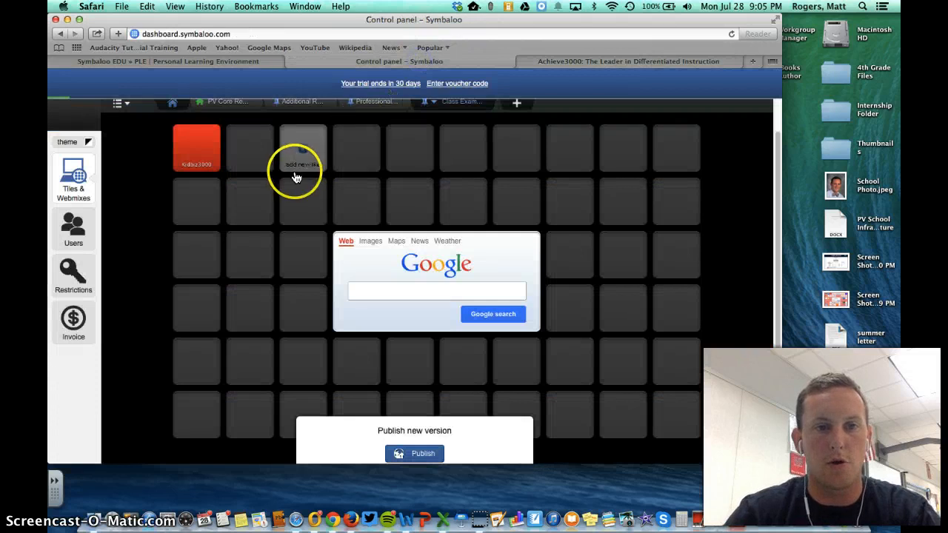
{"action": "left_click", "coordinate": [255, 156]}
{"action": "left_click", "coordinate": [225, 148]}
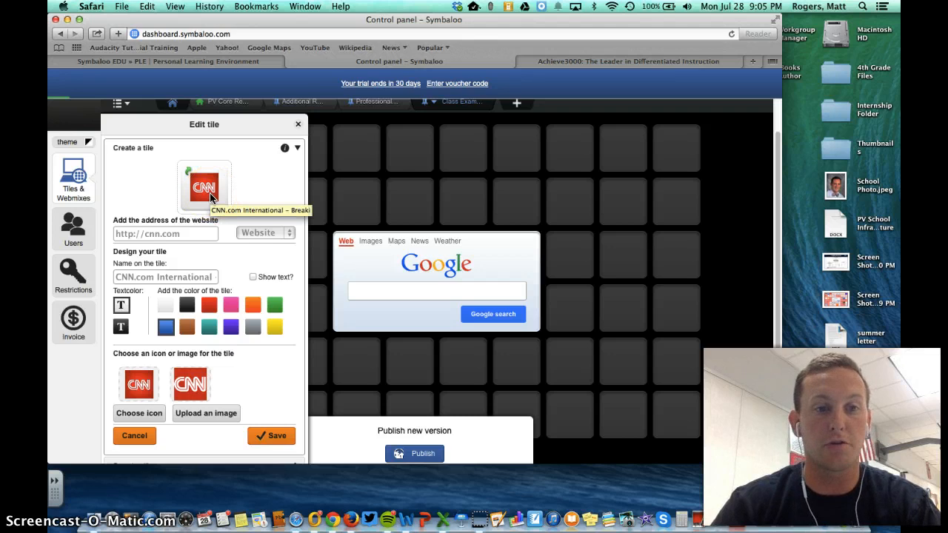
{"action": "left_click", "coordinate": [191, 370]}
{"action": "left_click", "coordinate": [139, 384]}
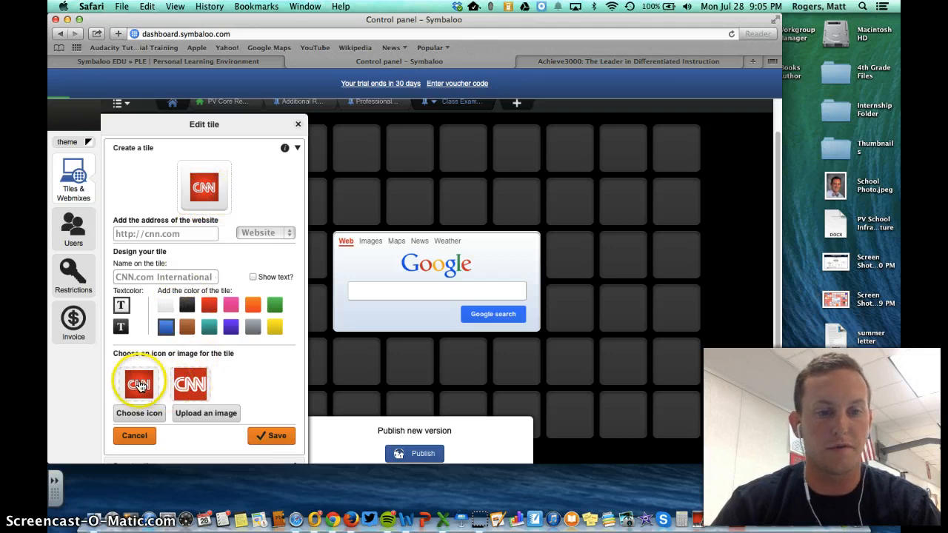
{"action": "left_click", "coordinate": [190, 383]}
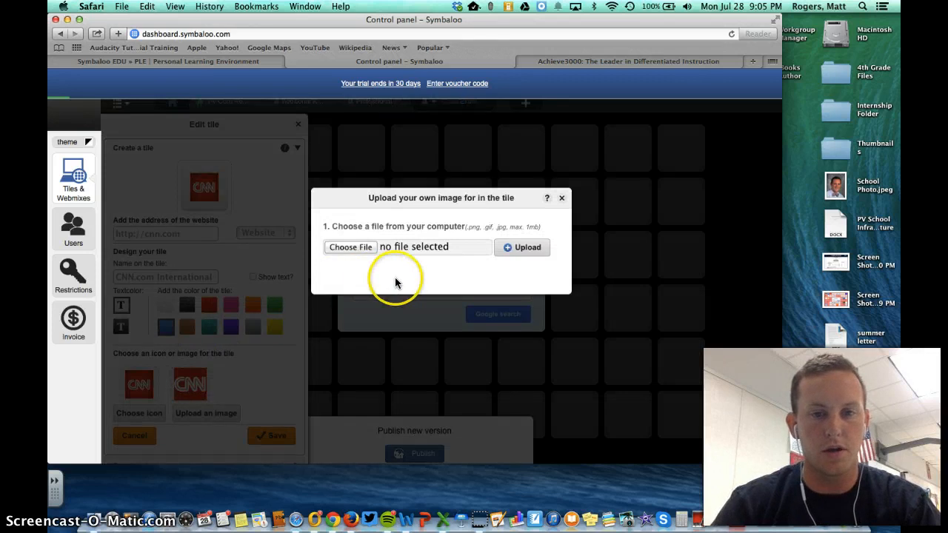
{"action": "left_click", "coordinate": [568, 185]}
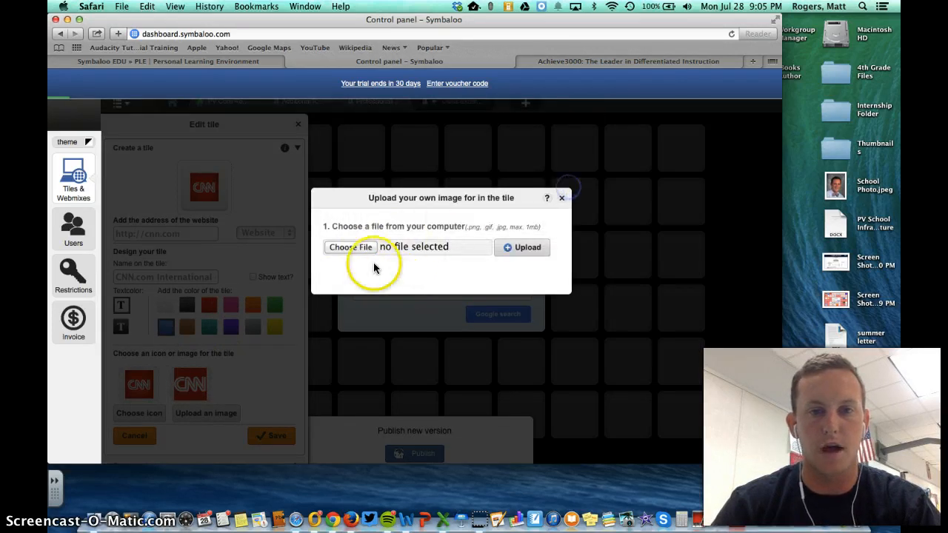
{"action": "left_click", "coordinate": [561, 198]}
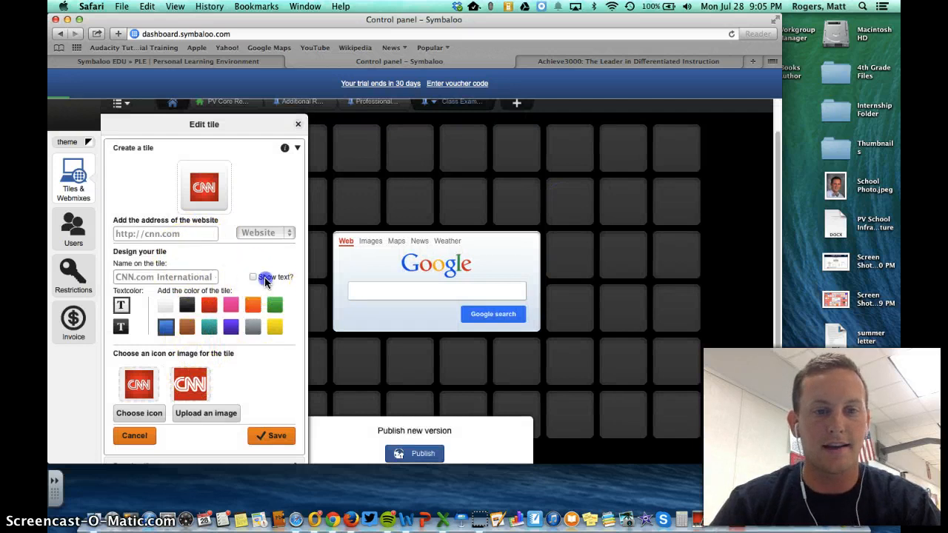
Step: Leave the CNN tile's name text hidden and save the tile
{"action": "left_click", "coordinate": [265, 277]}
{"action": "left_click", "coordinate": [264, 277]}
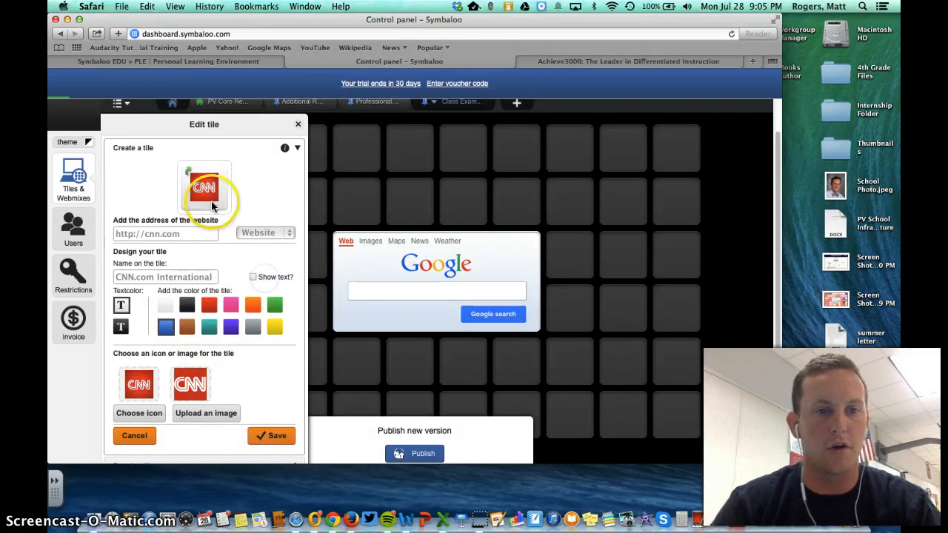
{"action": "left_click", "coordinate": [271, 439]}
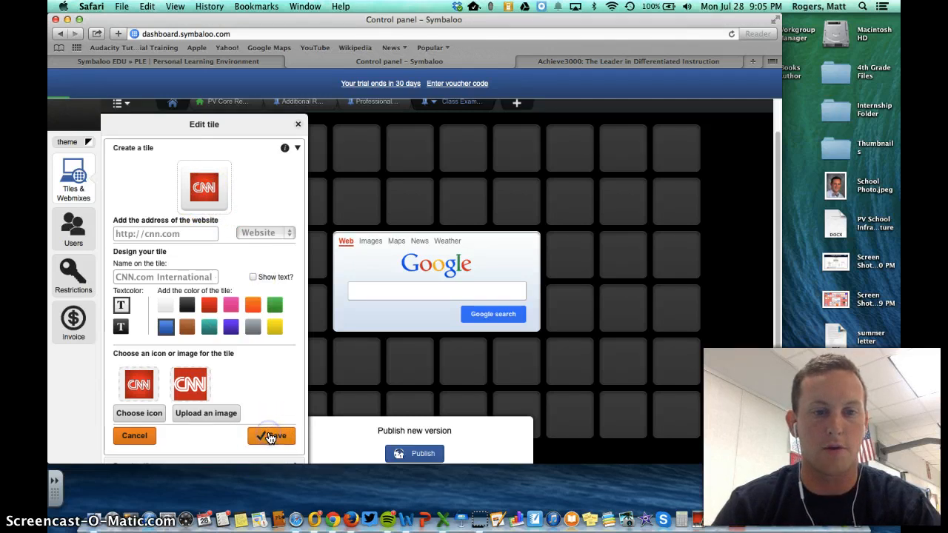
{"action": "left_click", "coordinate": [254, 205]}
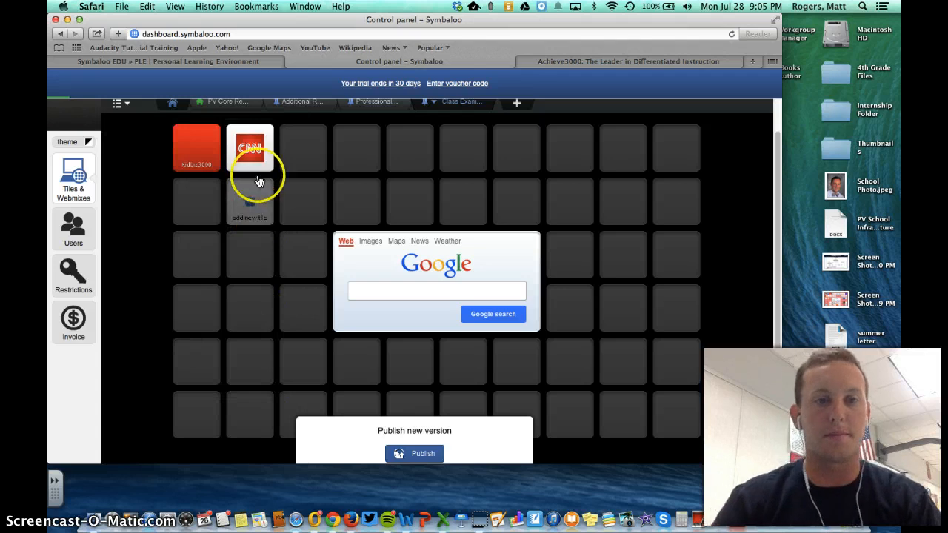
Step: Move the CNN tile to the fourth slot of the top row and the Kidbiz3000 tile to the first slot of the third row
{"action": "left_click_drag", "start_coordinate": [254, 168], "coordinate": [357, 159]}
{"action": "left_click_drag", "start_coordinate": [190, 152], "coordinate": [192, 262]}
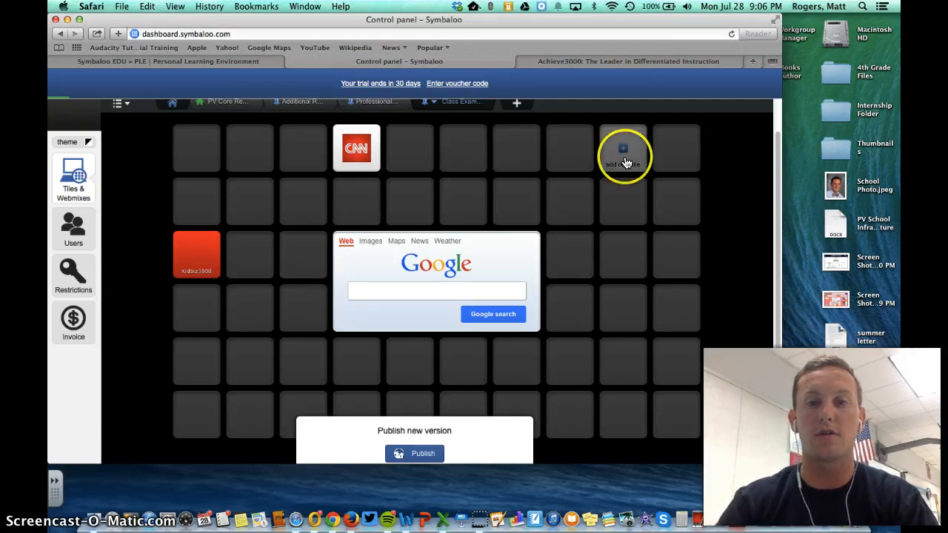
Step: Examine the PV Core Resource webmix as an example of how tiles can be arranged
{"action": "scroll", "coordinate": [625, 161], "scroll_direction": "up", "scroll_amount": 2}
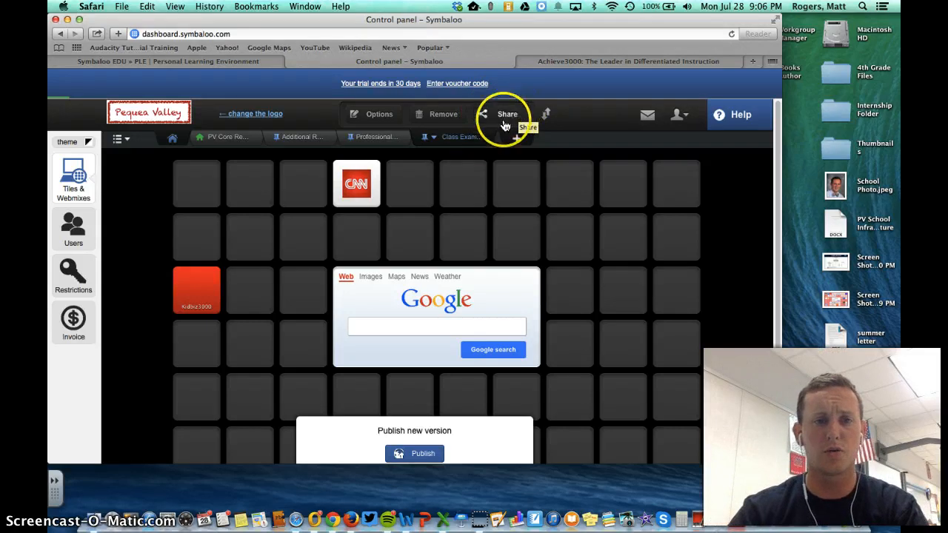
{"action": "left_click", "coordinate": [233, 141]}
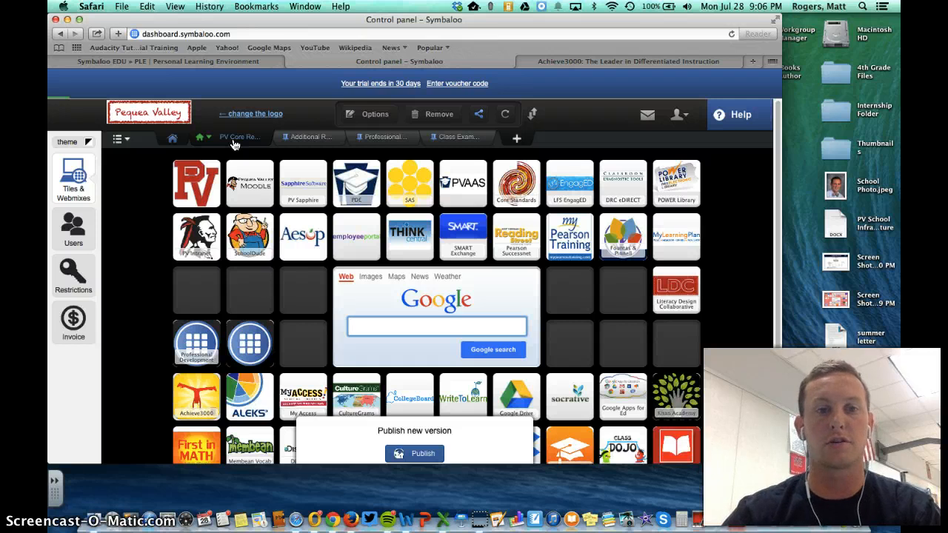
{"action": "scroll", "coordinate": [250, 169], "scroll_direction": "down", "scroll_amount": 1}
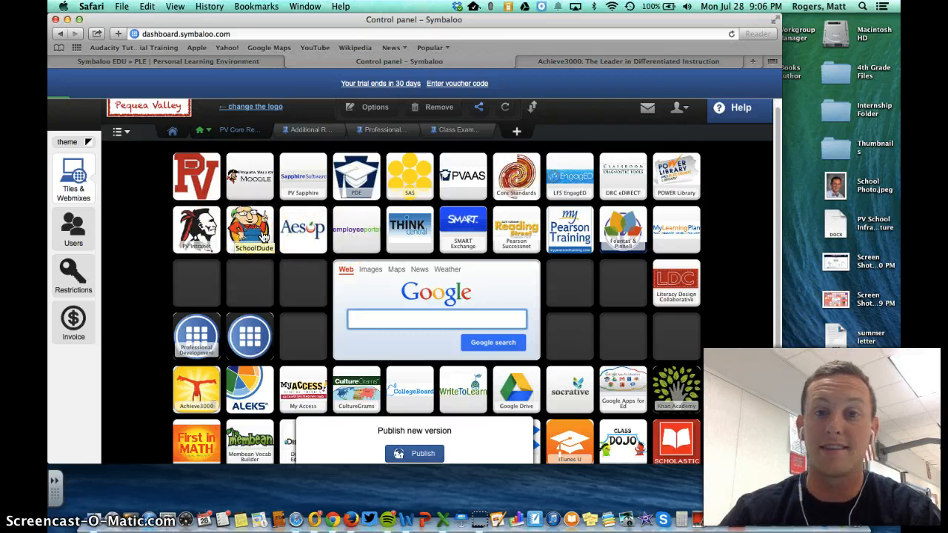
{"action": "scroll", "coordinate": [264, 264], "scroll_direction": "down", "scroll_amount": 1}
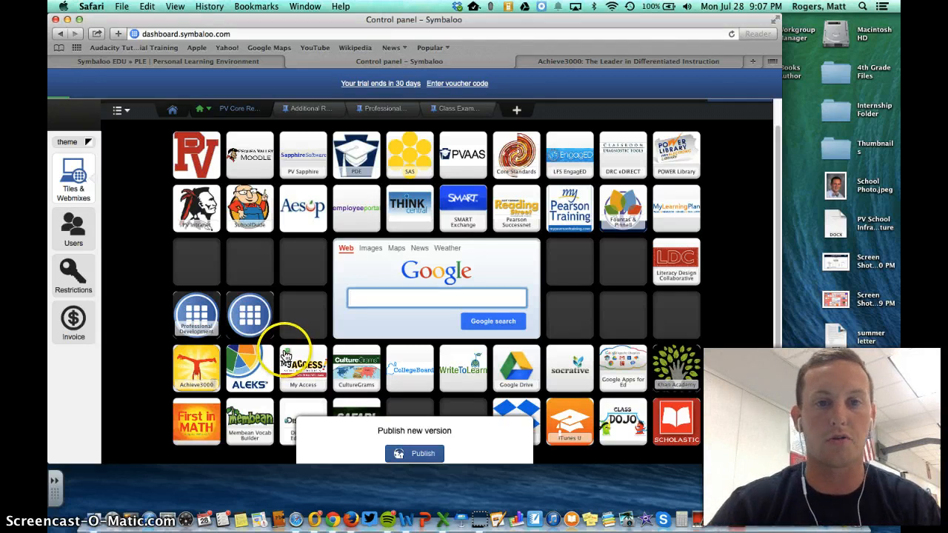
Step: Return to the Class Example webmix and place the Kidbiz3000 and CNN tiles in the first two slots of the top row
{"action": "left_click", "coordinate": [451, 112]}
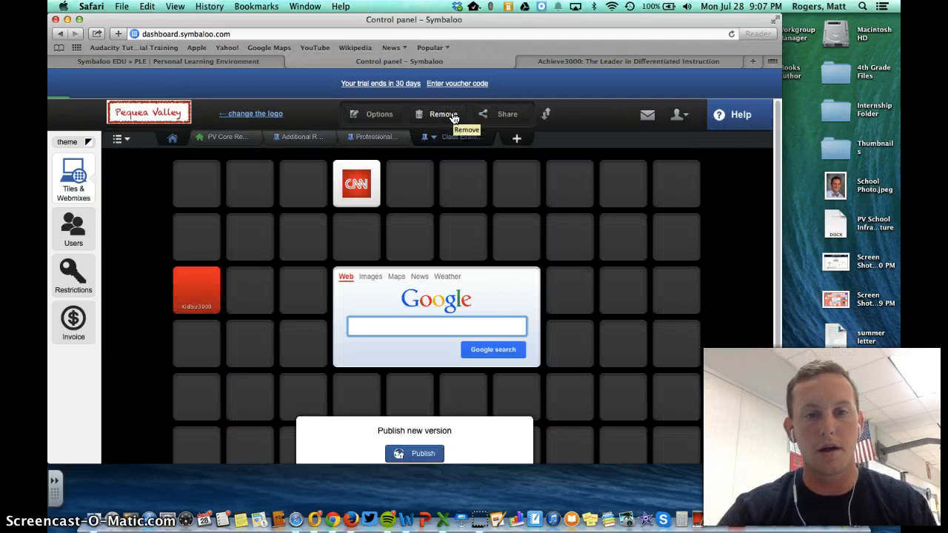
{"action": "left_click_drag", "start_coordinate": [216, 279], "coordinate": [222, 189]}
{"action": "left_click_drag", "start_coordinate": [348, 183], "coordinate": [243, 181]}
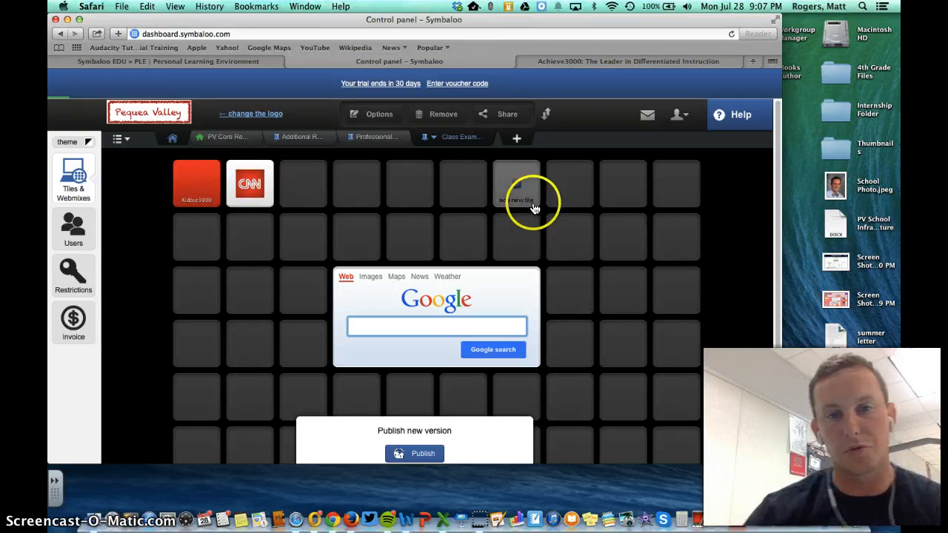
Step: Share the Class Example webmix publicly in the gallery and select its full sharing link
{"action": "left_click", "coordinate": [508, 117]}
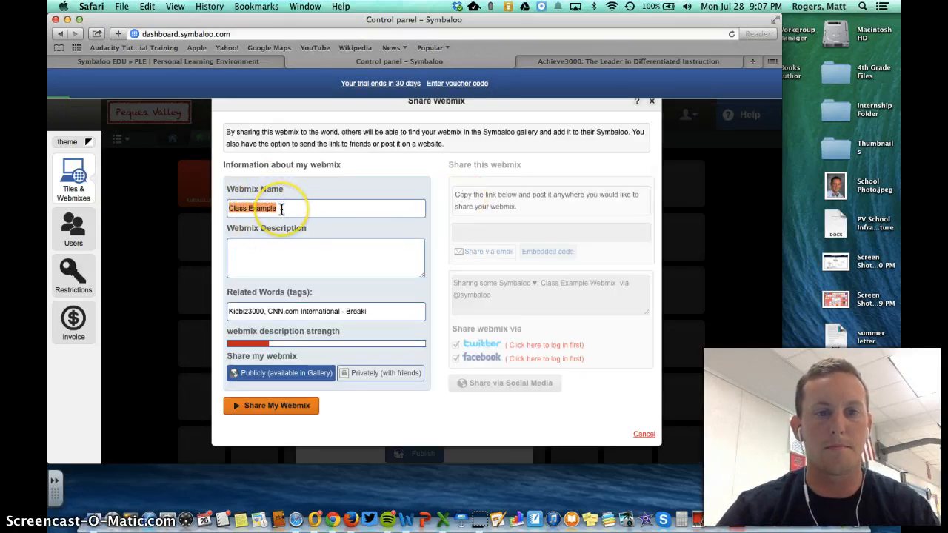
{"action": "left_click", "coordinate": [270, 408]}
{"action": "left_click", "coordinate": [542, 228]}
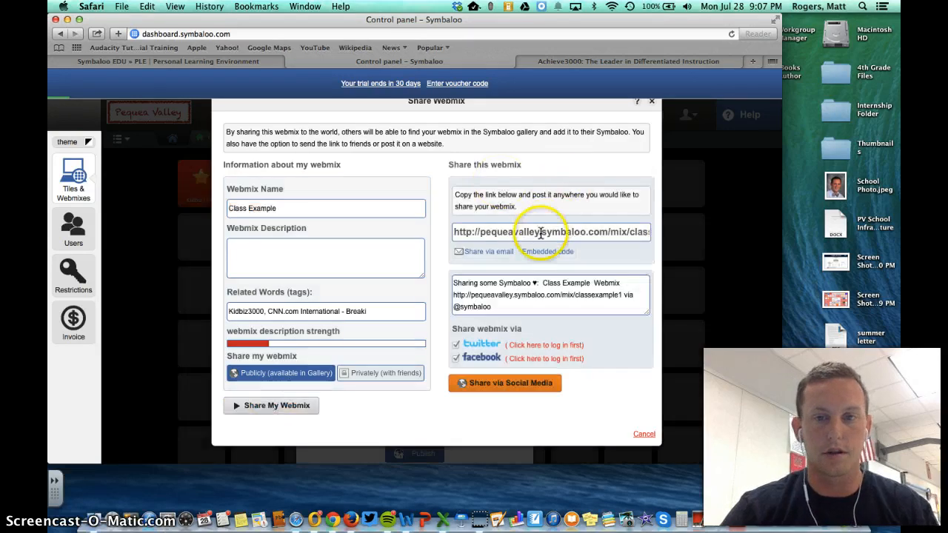
{"action": "double_click", "coordinate": [533, 231]}
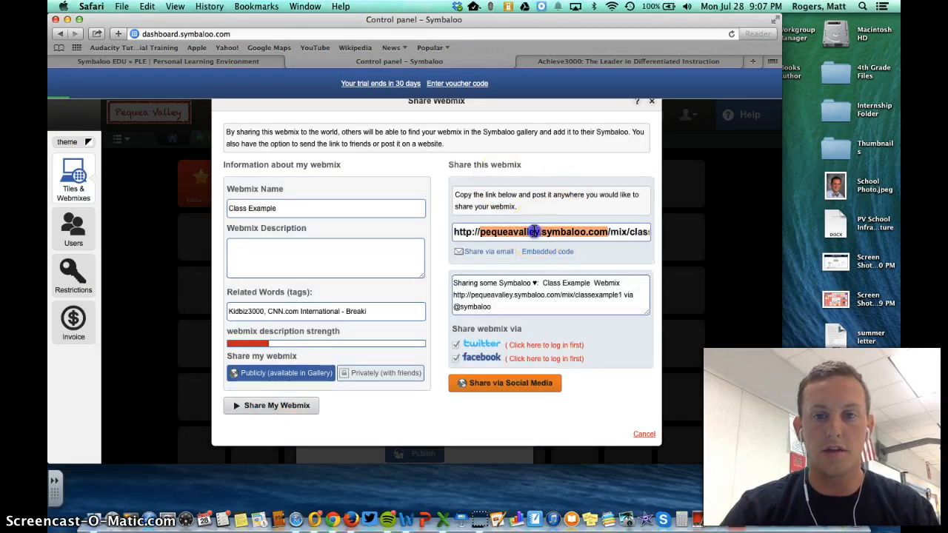
{"action": "left_click", "coordinate": [533, 231]}
{"action": "left_click", "coordinate": [533, 231]}
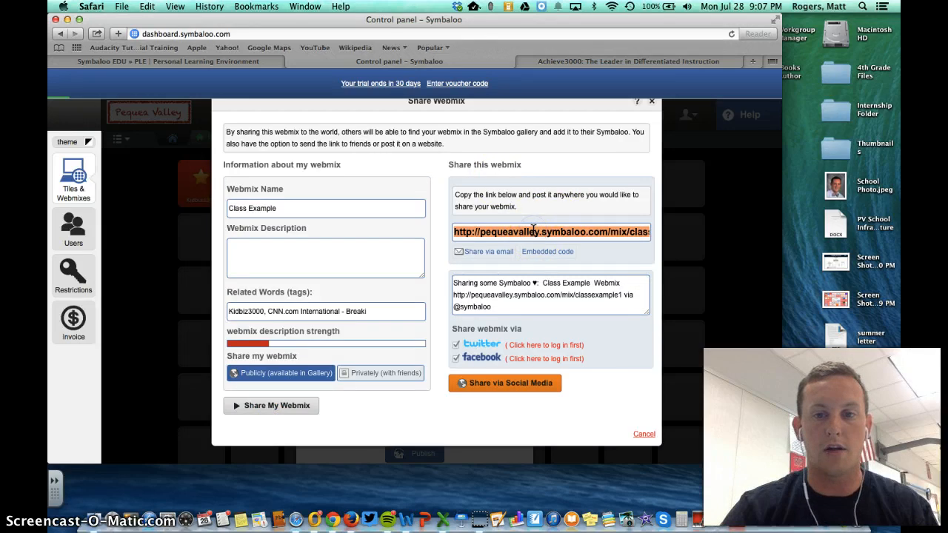
Step: Look at the Class Example webmix's embed code and review its sharing options
{"action": "left_click", "coordinate": [534, 252]}
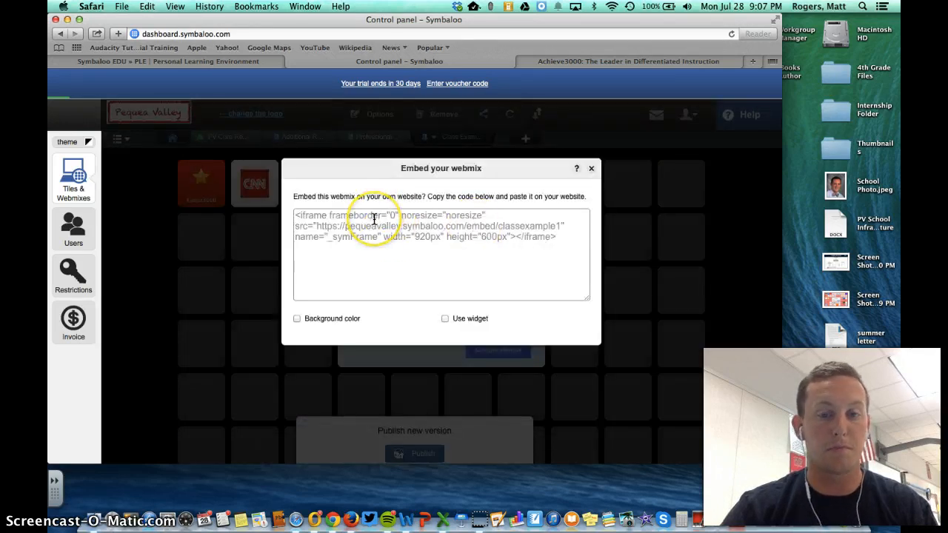
{"action": "left_click", "coordinate": [590, 169]}
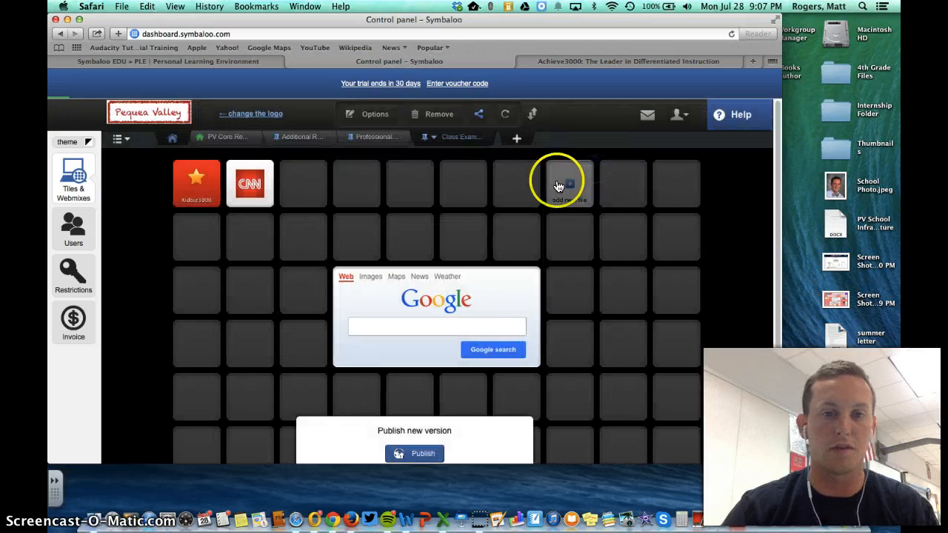
{"action": "left_click", "coordinate": [481, 116]}
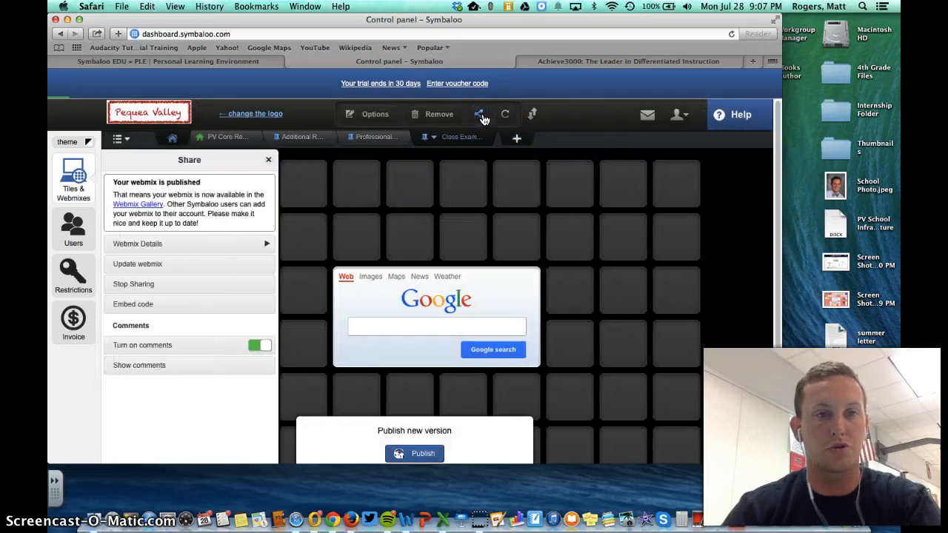
{"action": "left_click", "coordinate": [519, 138]}
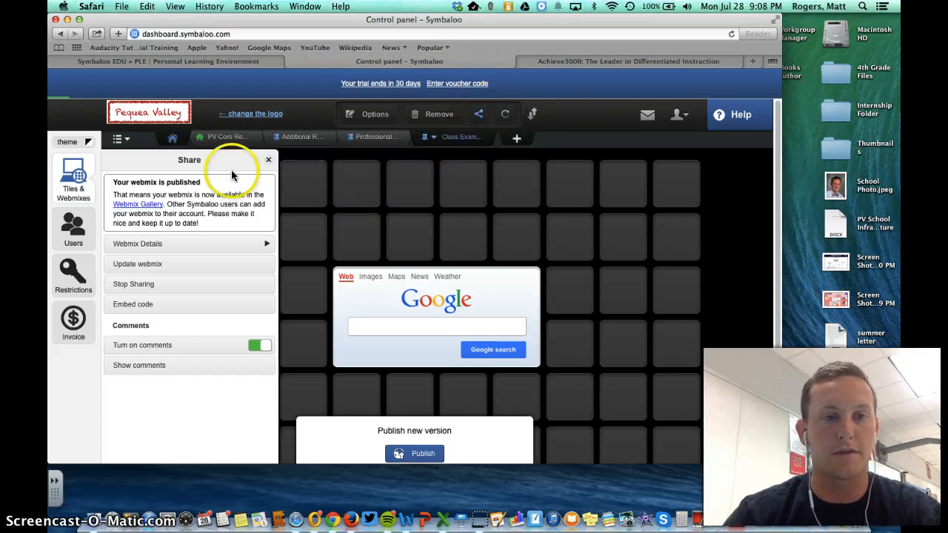
{"action": "left_click", "coordinate": [186, 248]}
{"action": "left_click", "coordinate": [649, 168]}
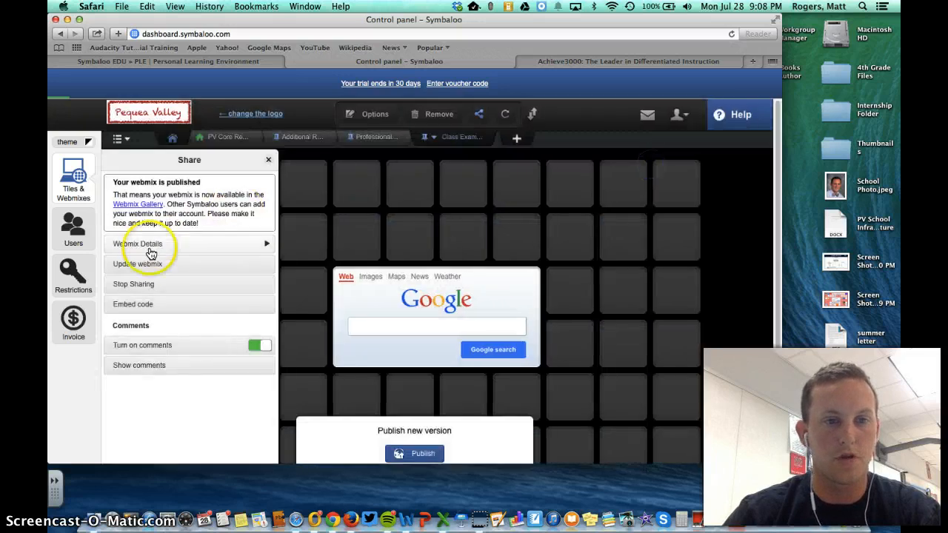
{"action": "right_click", "coordinate": [142, 307]}
{"action": "right_click", "coordinate": [110, 302]}
{"action": "left_click", "coordinate": [102, 322]}
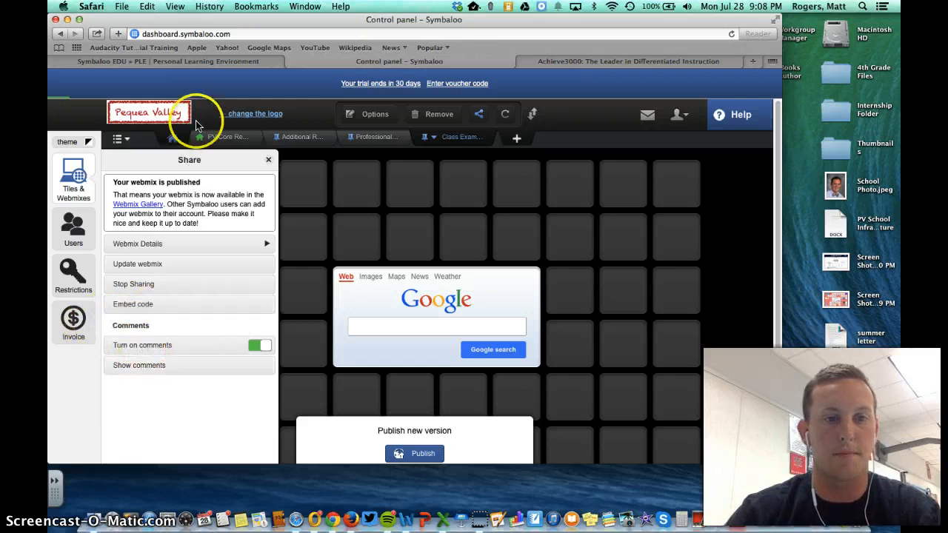
Step: Change the Class Example webmix's wallpaper to the multicoloured wooden planks
{"action": "left_click", "coordinate": [120, 140]}
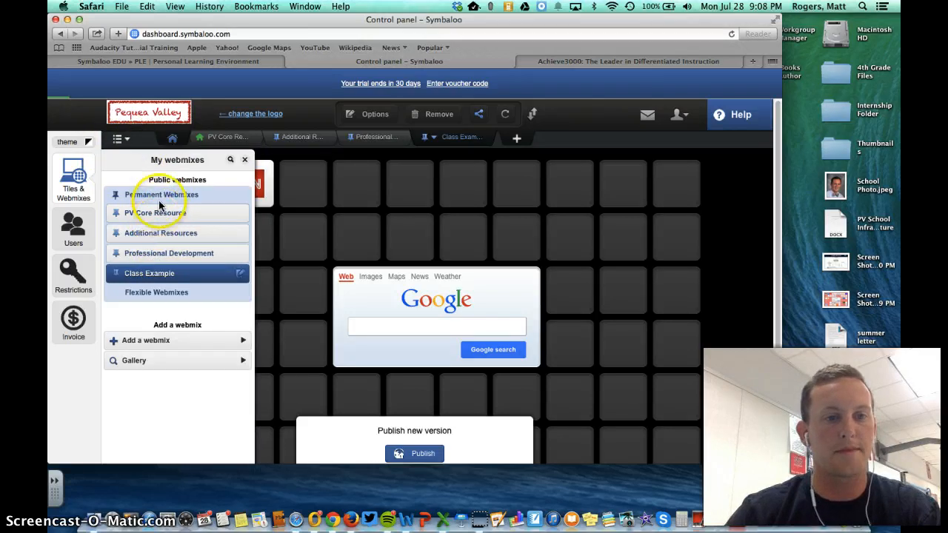
{"action": "left_click_drag", "start_coordinate": [159, 269], "coordinate": [182, 280]}
{"action": "left_click", "coordinate": [239, 272]}
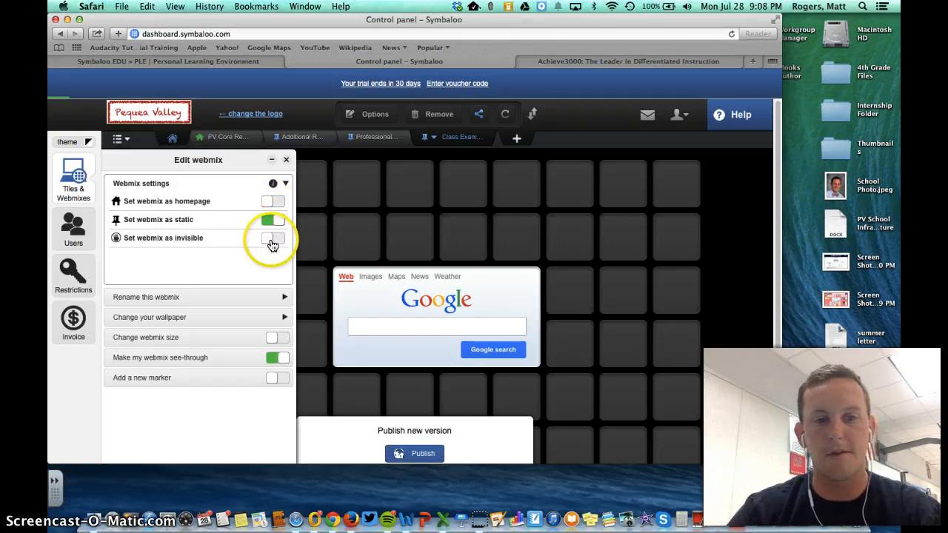
{"action": "left_click", "coordinate": [233, 305]}
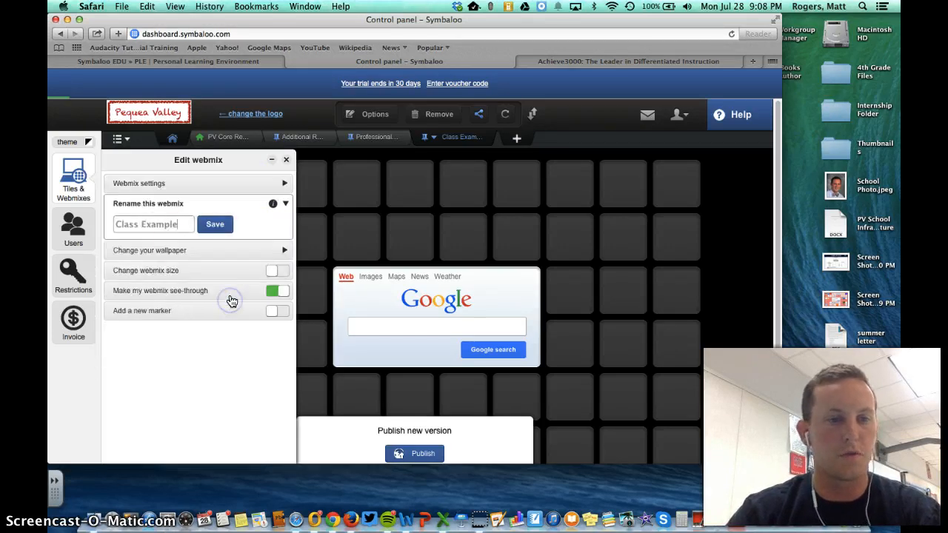
{"action": "left_click", "coordinate": [185, 250]}
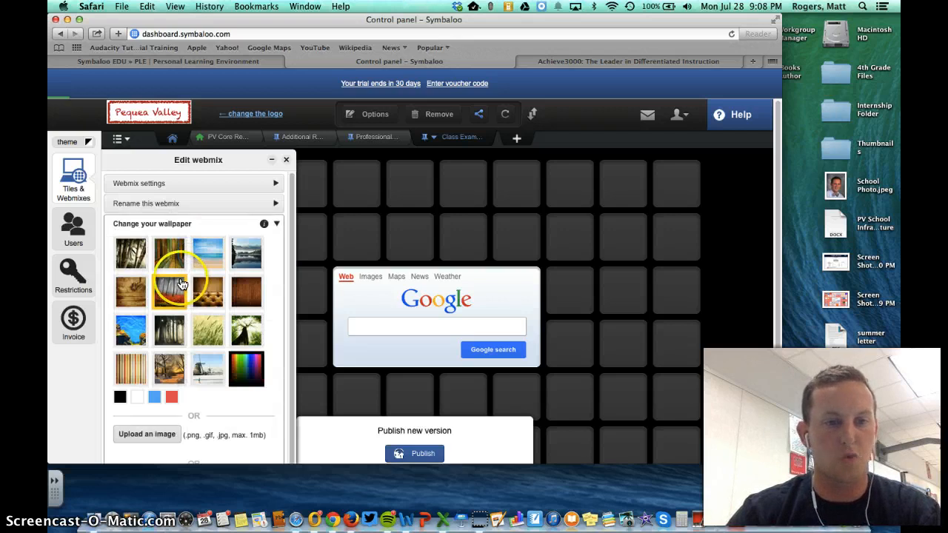
{"action": "left_click", "coordinate": [176, 263]}
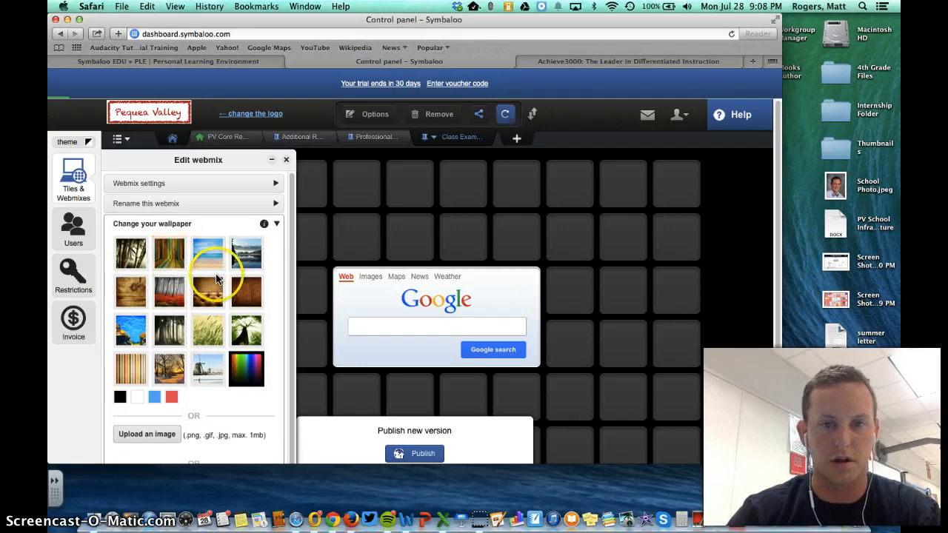
{"action": "left_click", "coordinate": [212, 281]}
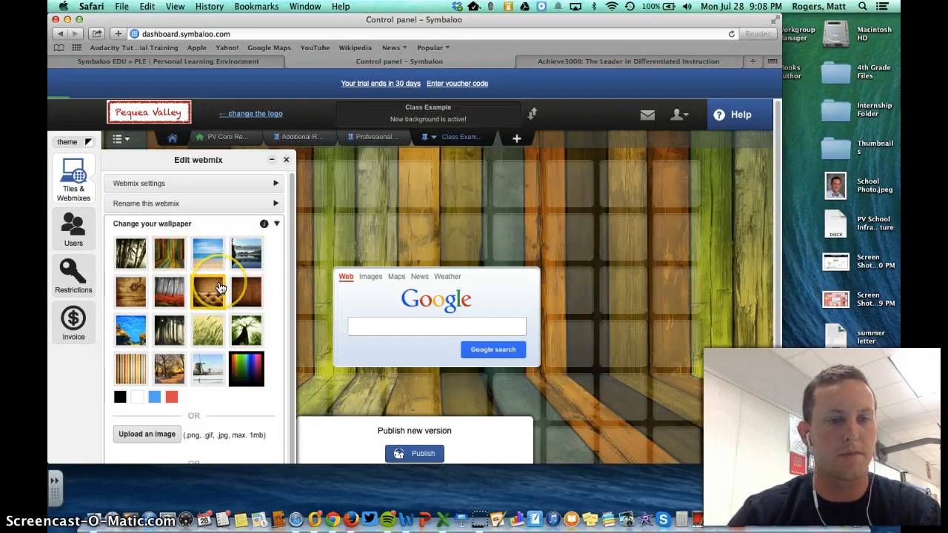
{"action": "scroll", "coordinate": [176, 370], "scroll_direction": "down", "scroll_amount": 3}
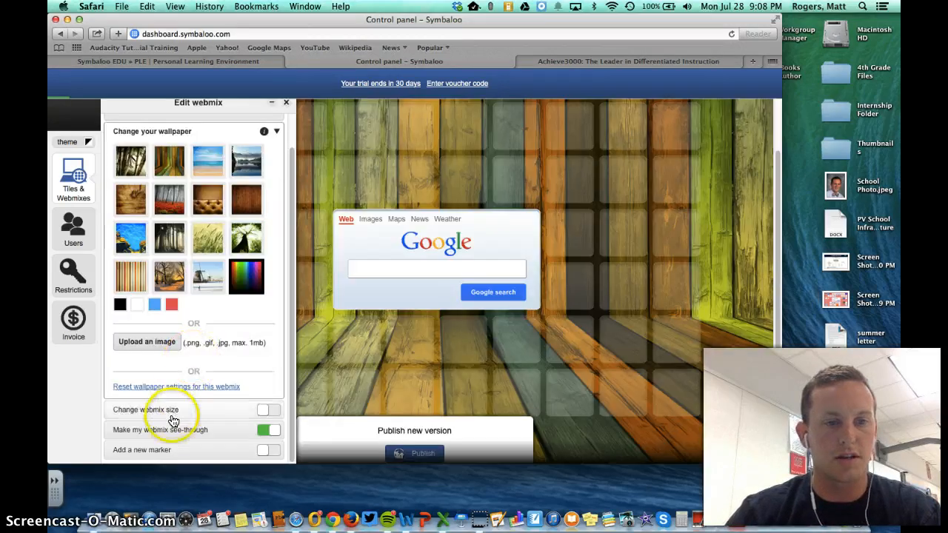
{"action": "scroll", "coordinate": [256, 252], "scroll_direction": "up", "scroll_amount": 3}
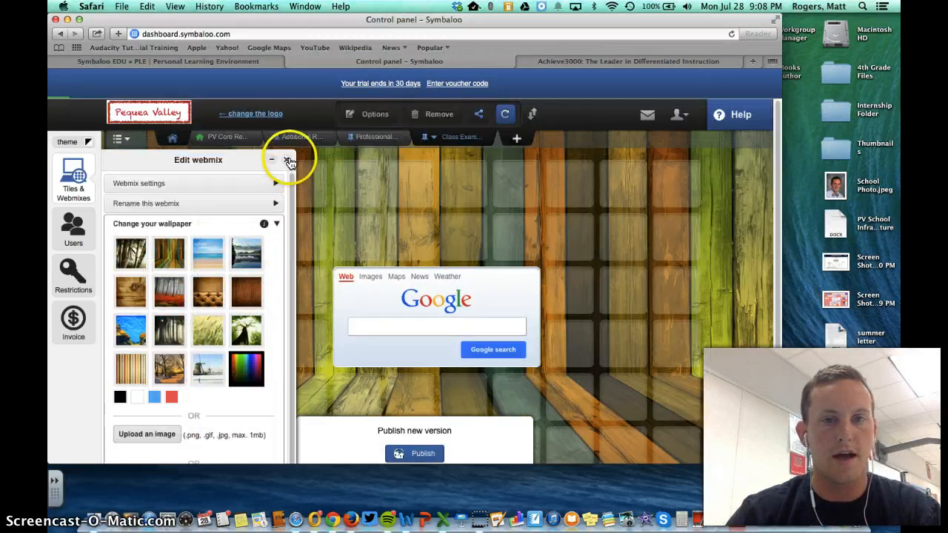
Step: Close the webmix's edit settings and update the shared Class Example webmix with its new wallpaper
{"action": "left_click", "coordinate": [288, 161]}
{"action": "left_click", "coordinate": [505, 117]}
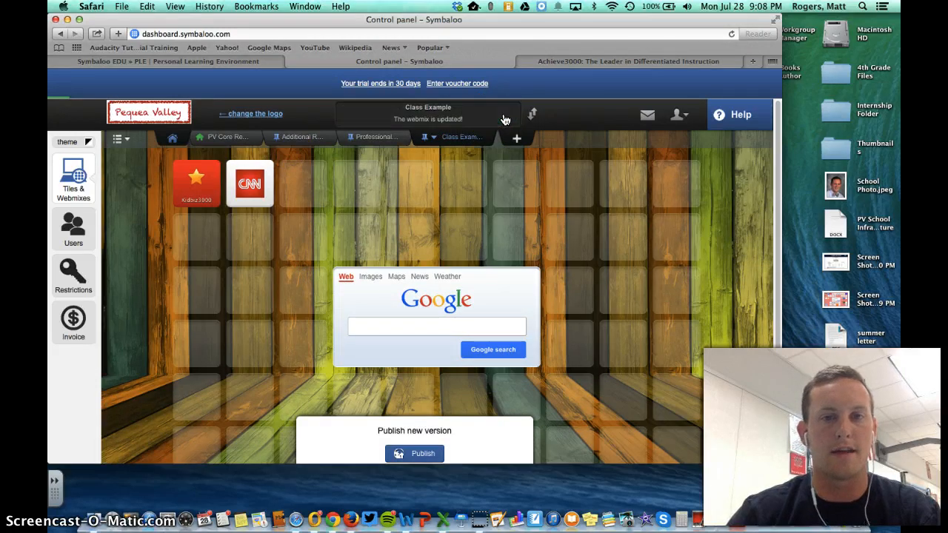
{"action": "left_click", "coordinate": [504, 117]}
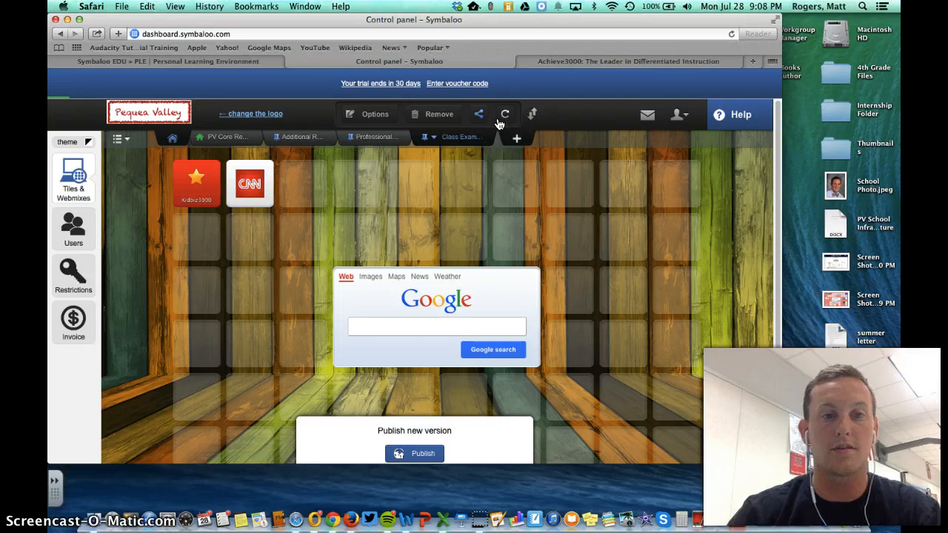